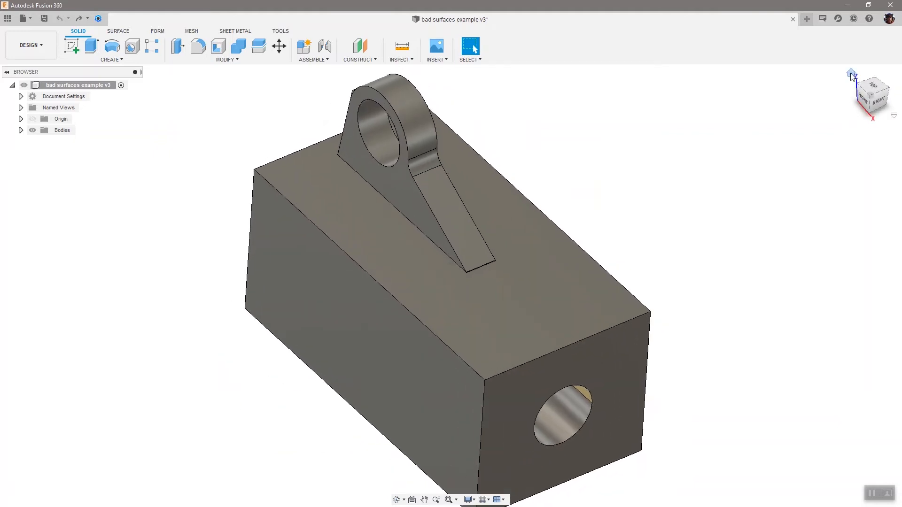
Return the model to its home view and expand the Bodies folder to list the surface bodies
{"action": "left_click", "coordinate": [851, 76]}
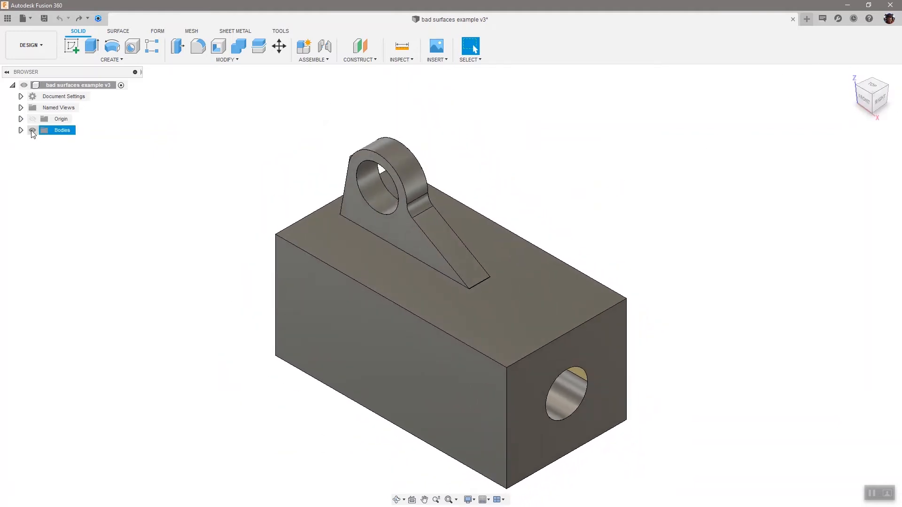
{"action": "left_click", "coordinate": [21, 130]}
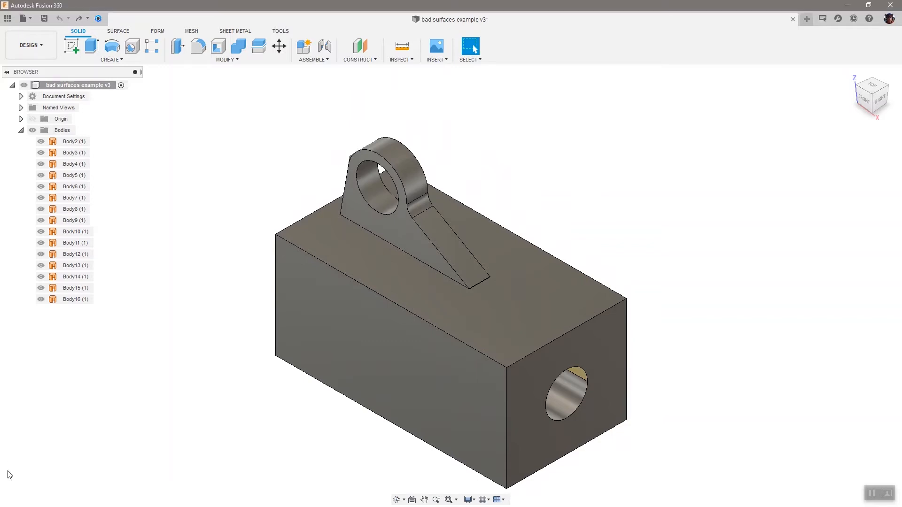
{"action": "right_click", "coordinate": [63, 87]}
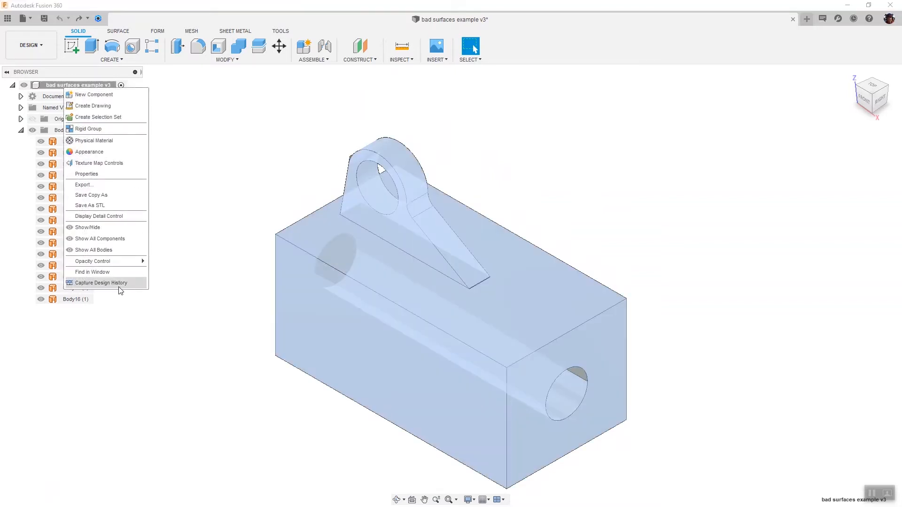
{"action": "left_click", "coordinate": [143, 347]}
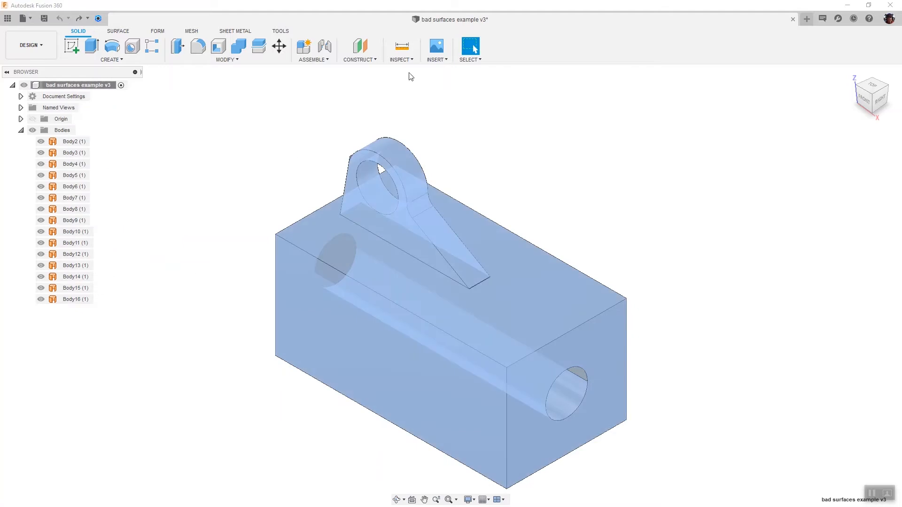
Validate Body2 through Body16 at the Standard checking level with Repair, 0.01 mm Gap Healing and Refit Bad Surfaces enabled
{"action": "left_click", "coordinate": [401, 59]}
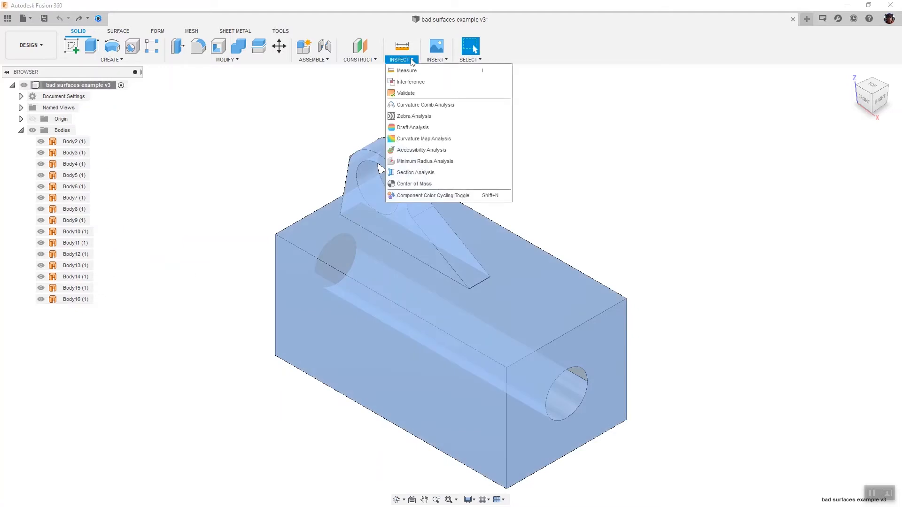
{"action": "left_click", "coordinate": [406, 93]}
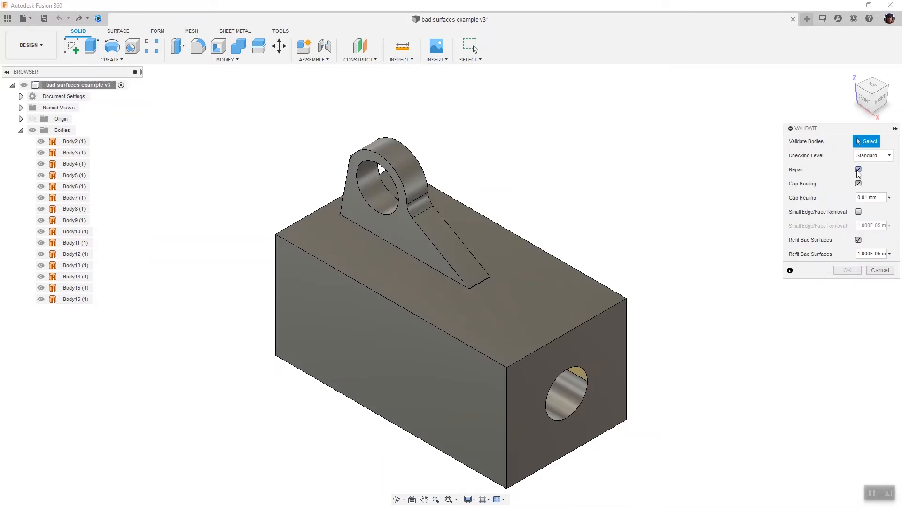
{"action": "left_click", "coordinate": [81, 142]}
{"action": "left_click", "coordinate": [75, 300], "text": "shift"}
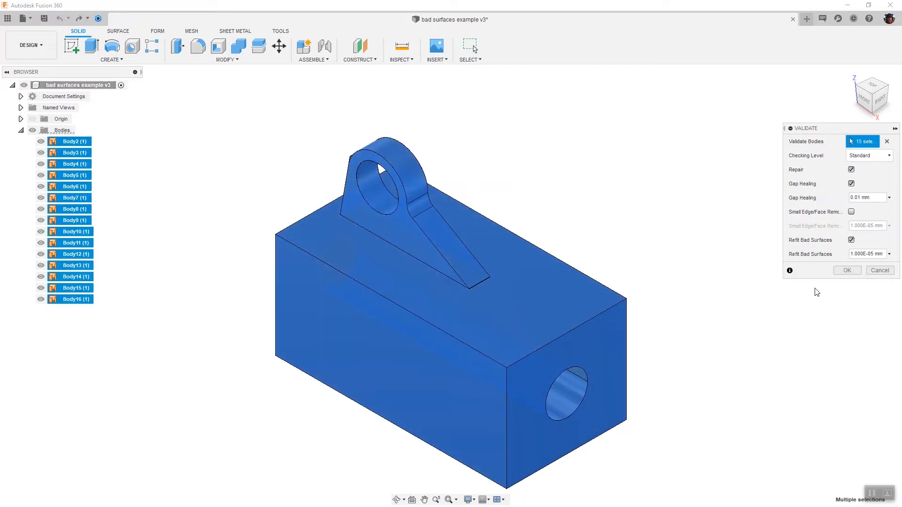
{"action": "left_click", "coordinate": [845, 271]}
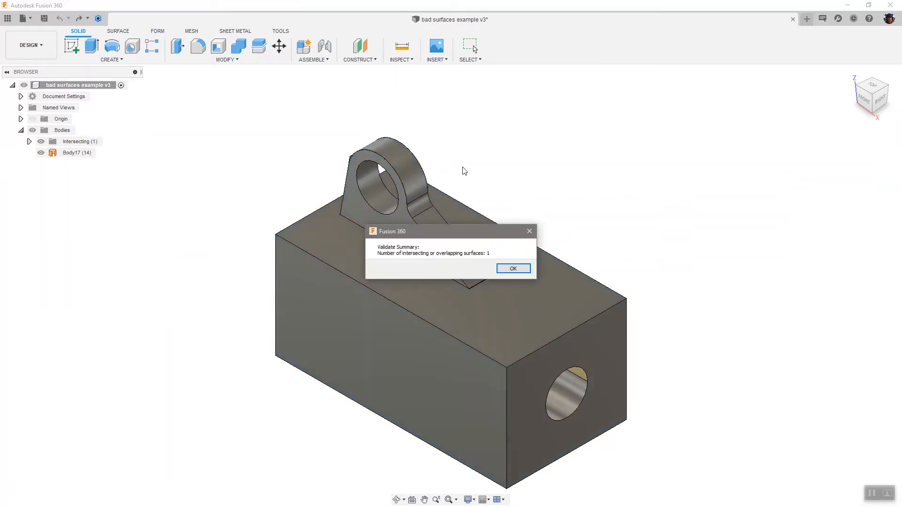
{"action": "left_click", "coordinate": [519, 269]}
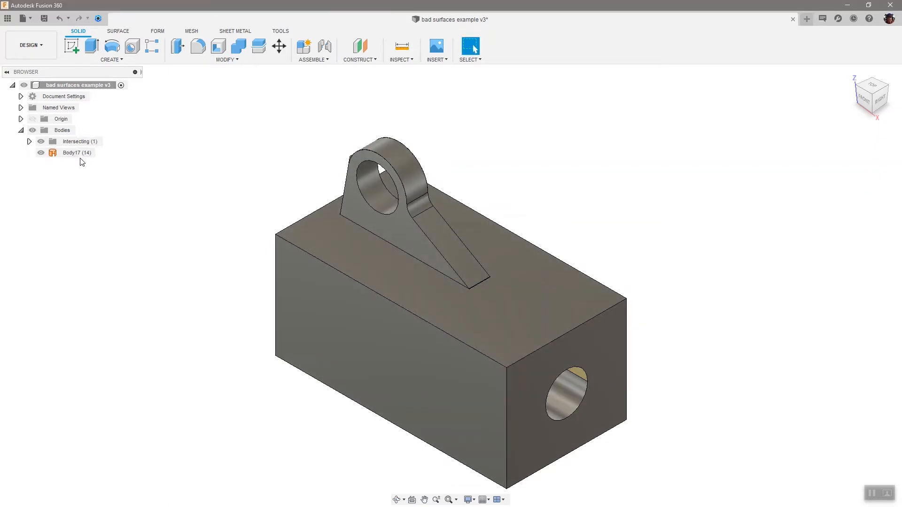
Highlight Body17 and the intersecting surface in turn to examine which faces each contains
{"action": "left_click", "coordinate": [80, 155]}
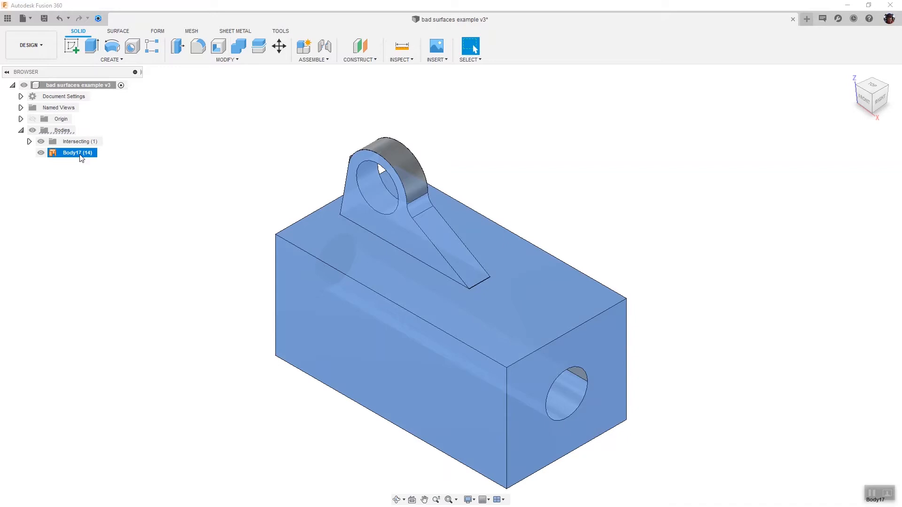
{"action": "left_click", "coordinate": [28, 141]}
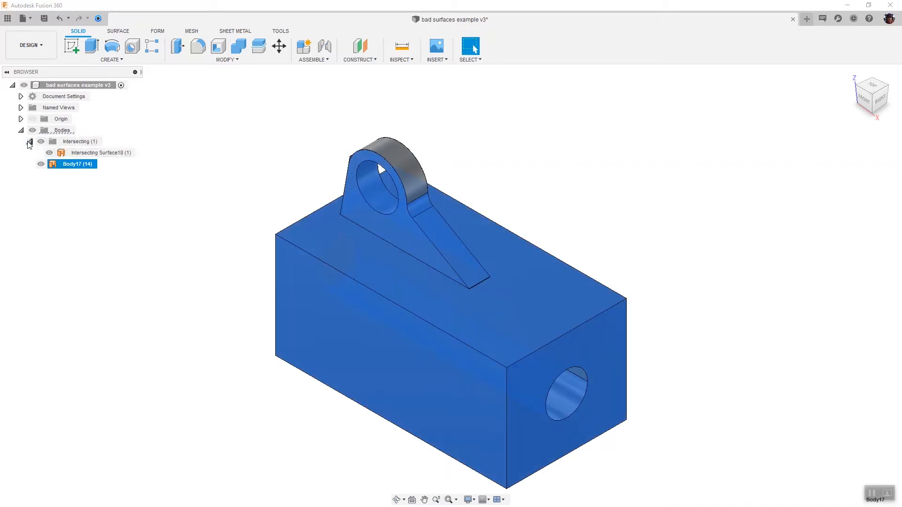
{"action": "left_click", "coordinate": [92, 154]}
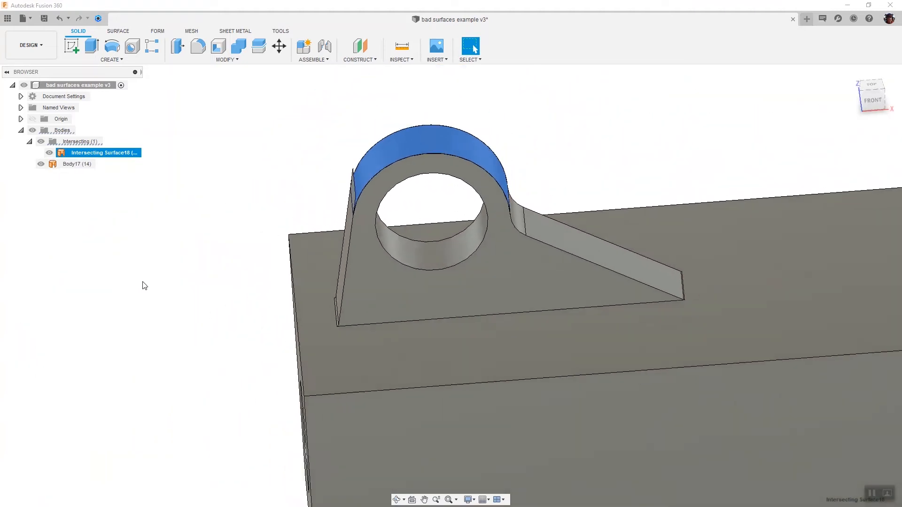
{"action": "left_click", "coordinate": [143, 283]}
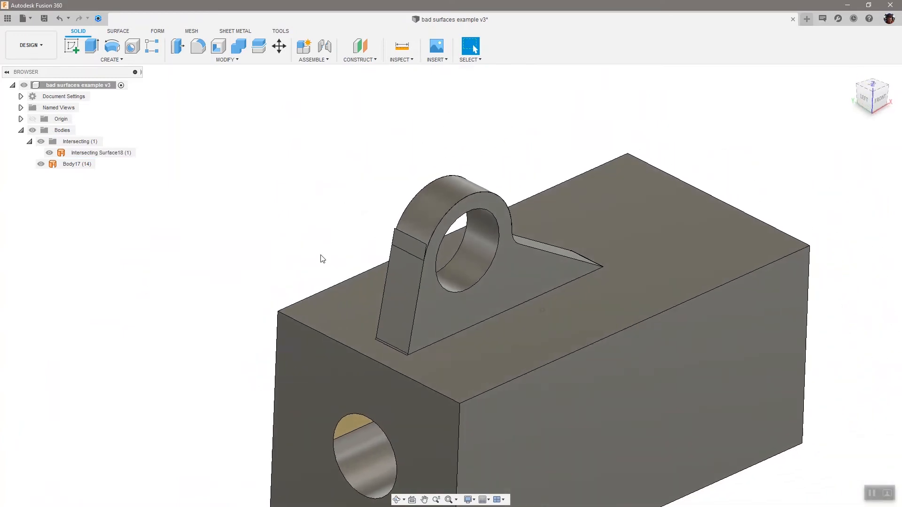
Delete the steep sloped end face of the lug that extends past the rounded surface
{"action": "left_click", "coordinate": [420, 259]}
{"action": "left_click", "coordinate": [417, 251]}
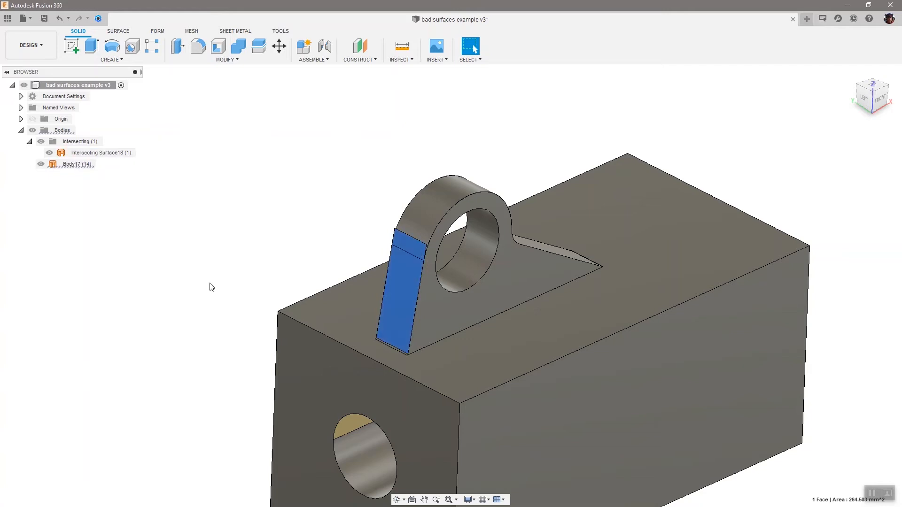
{"action": "key", "text": "Delete"}
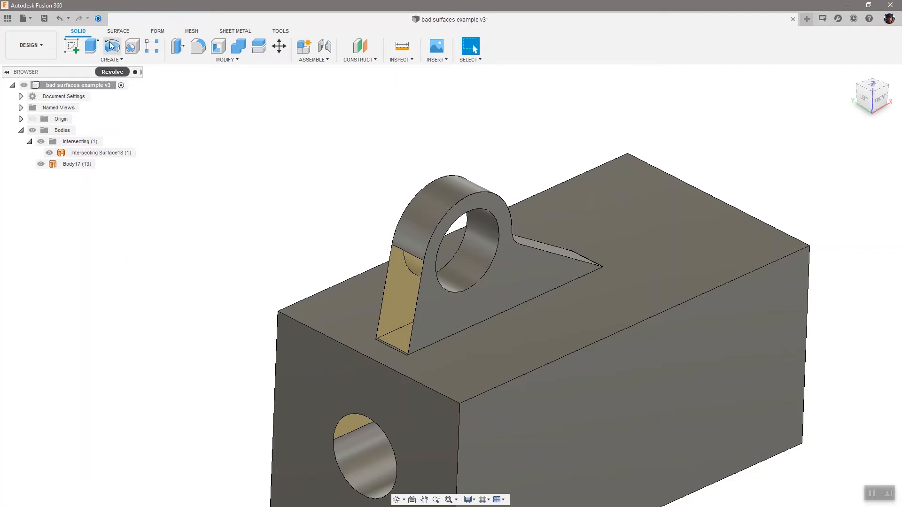
Patch the four-sided opening on the lug's steep end as a new body, picking its edges without chaining
{"action": "left_click", "coordinate": [119, 31]}
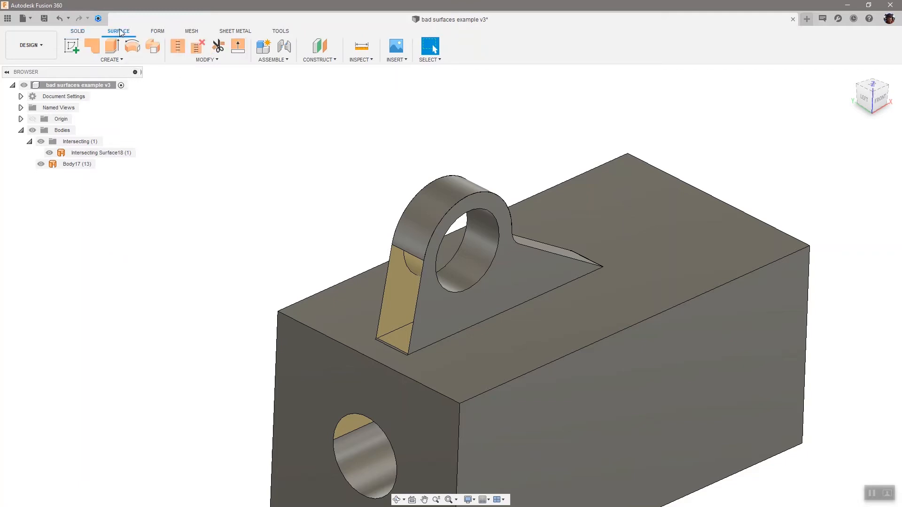
{"action": "left_click", "coordinate": [94, 47]}
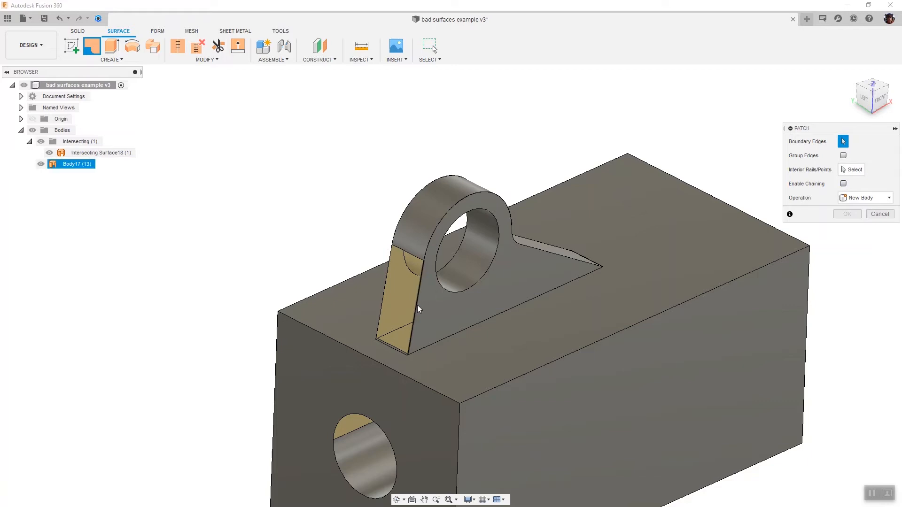
{"action": "left_click", "coordinate": [417, 281]}
{"action": "left_click", "coordinate": [416, 259]}
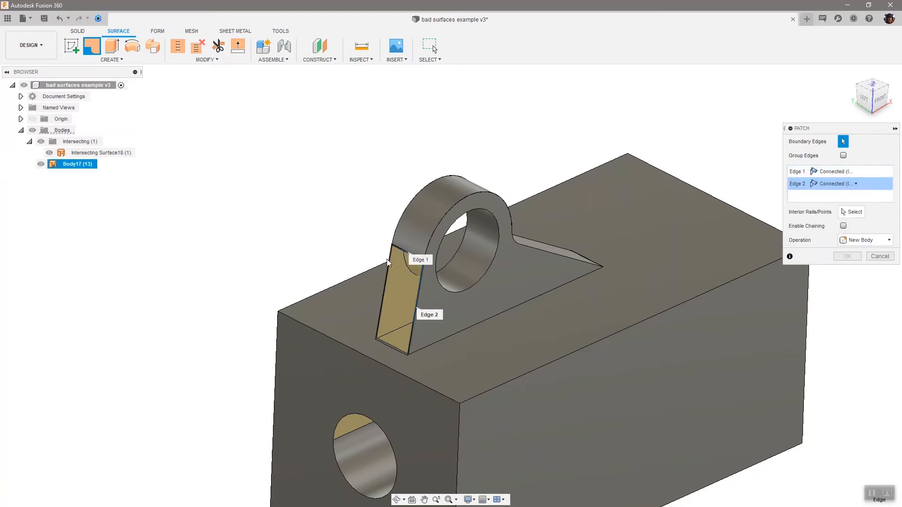
{"action": "left_click", "coordinate": [396, 351]}
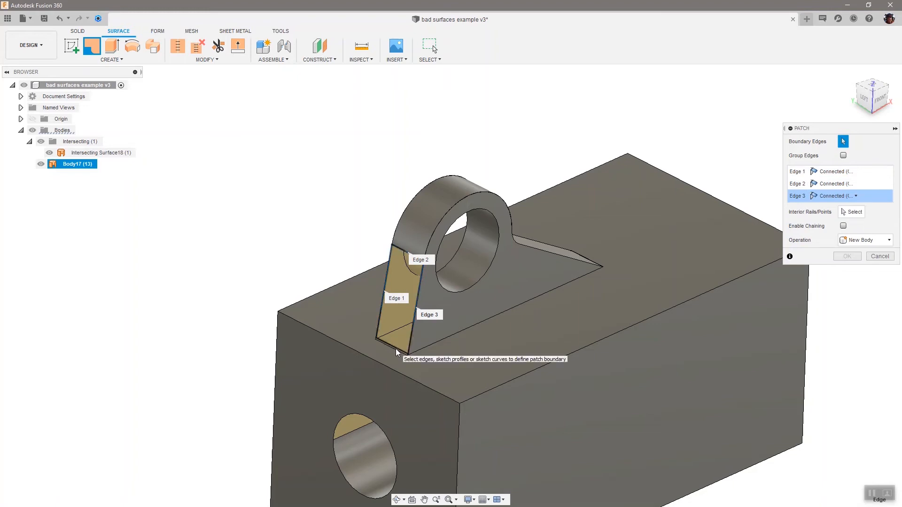
{"action": "left_click", "coordinate": [396, 352]}
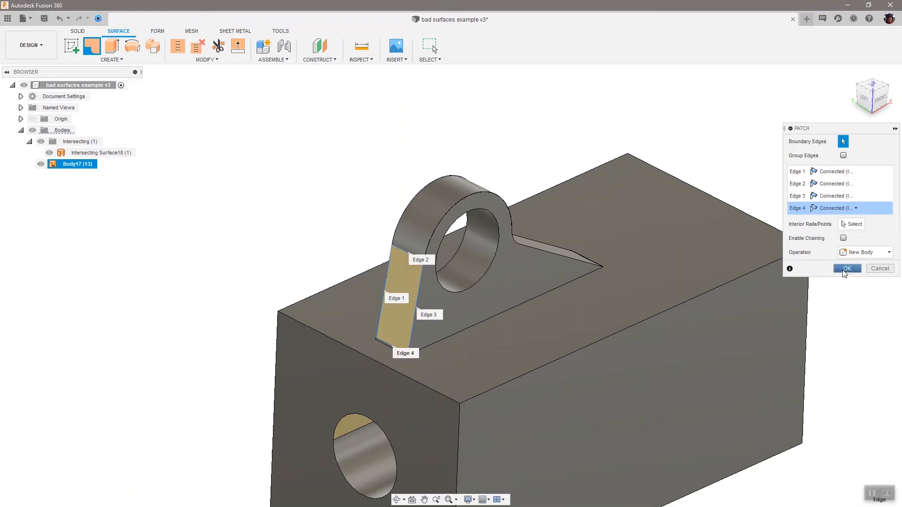
{"action": "left_click", "coordinate": [845, 269]}
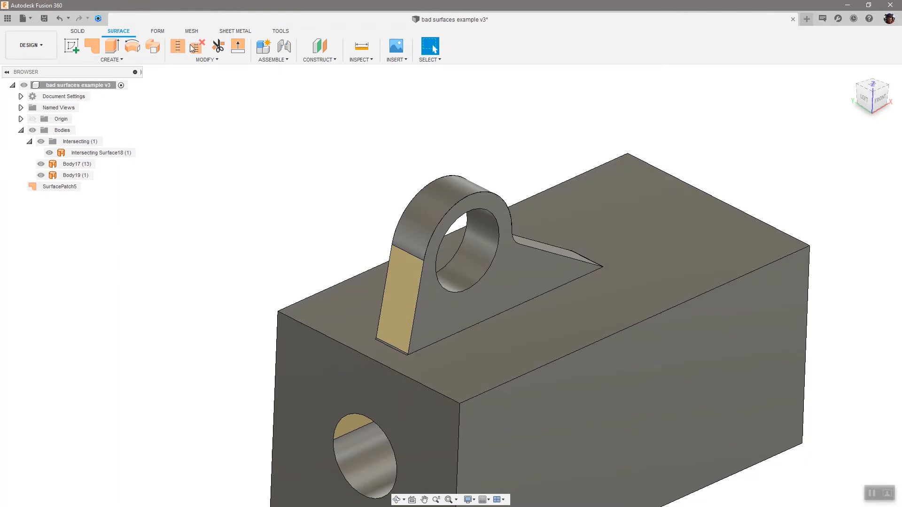
Stitch the new lug patch, the main surface body and the intersecting rounded surface with a 0.10 mm tolerance
{"action": "left_click", "coordinate": [185, 46]}
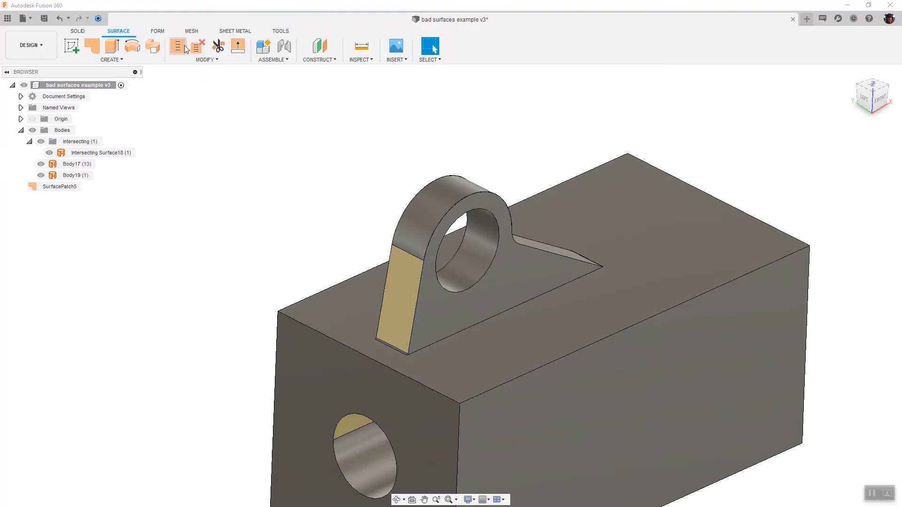
{"action": "left_click", "coordinate": [409, 291]}
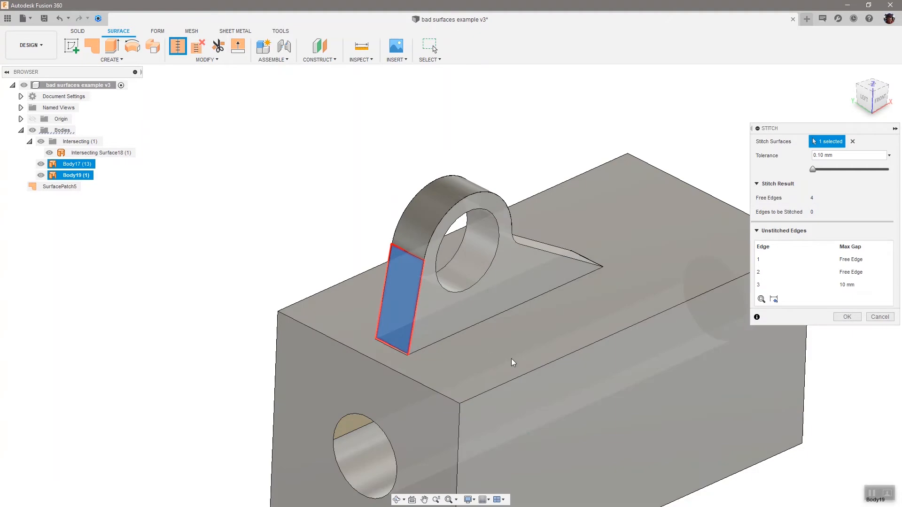
{"action": "left_click", "coordinate": [514, 363]}
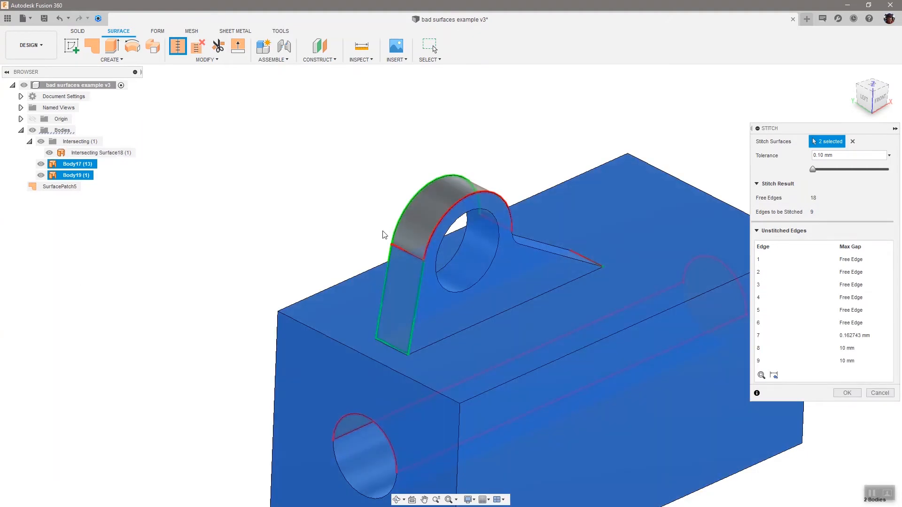
{"action": "middle_click_drag", "start_coordinate": [369, 246], "coordinate": [489, 249], "text": "shift"}
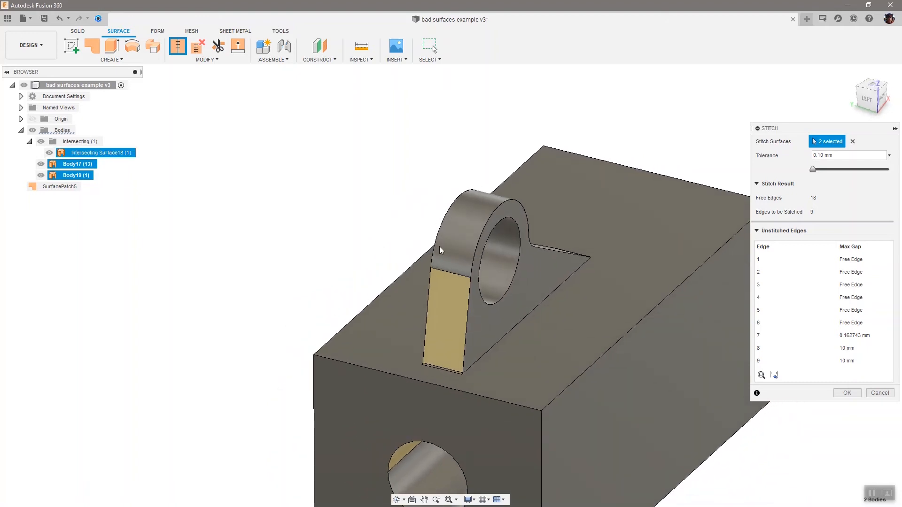
{"action": "middle_click_drag", "start_coordinate": [242, 264], "coordinate": [238, 270], "text": "shift"}
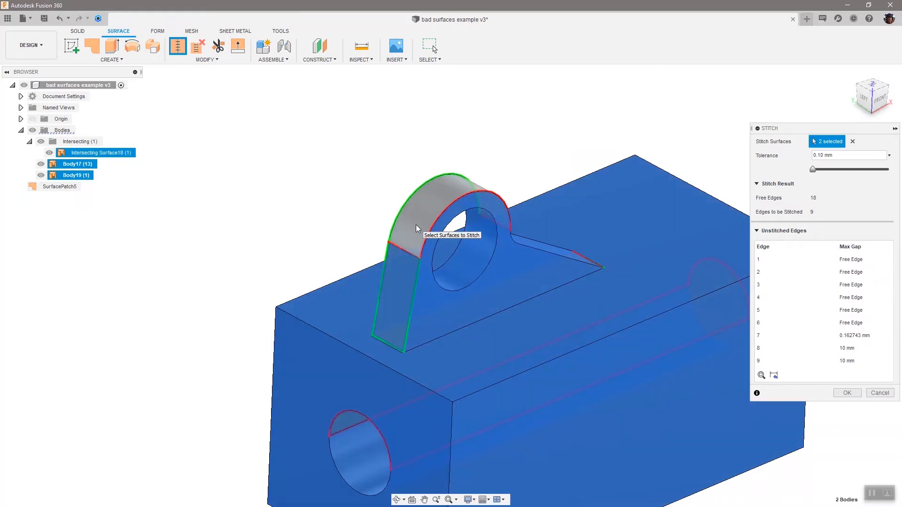
{"action": "left_click", "coordinate": [418, 229]}
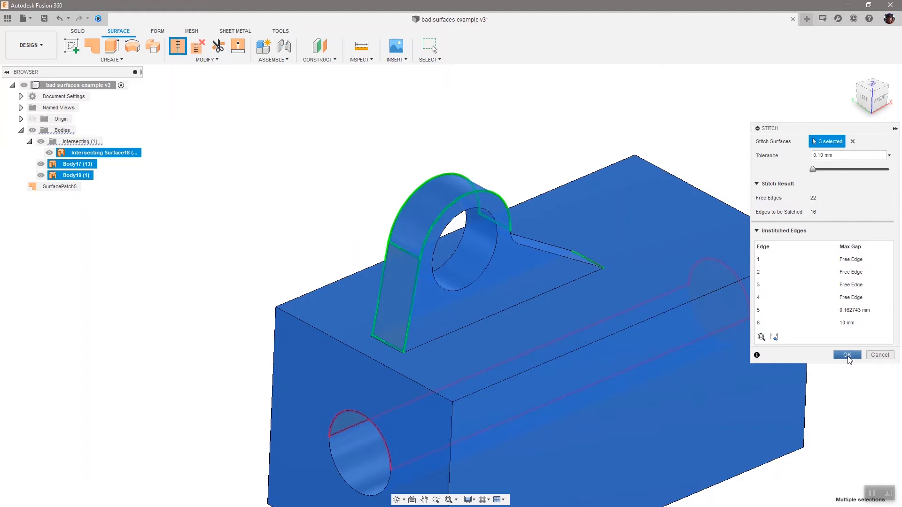
{"action": "left_click", "coordinate": [848, 356]}
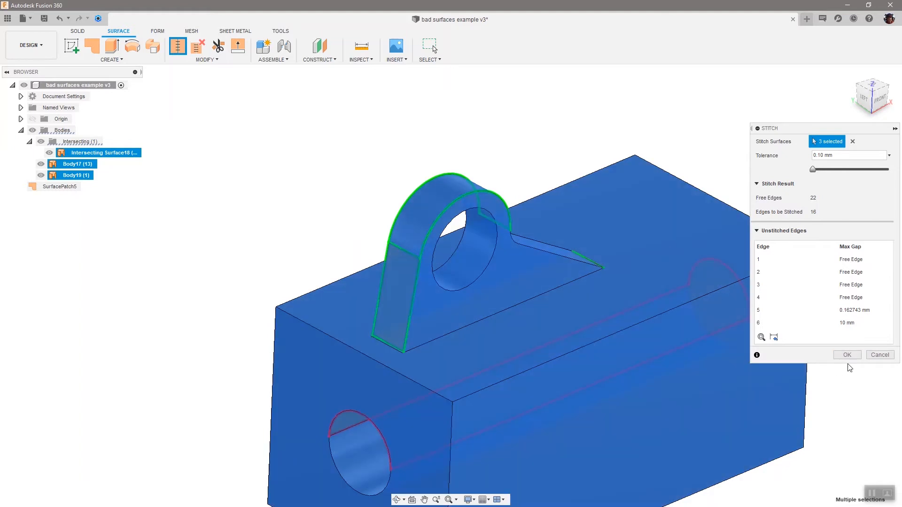
{"action": "left_click", "coordinate": [848, 355]}
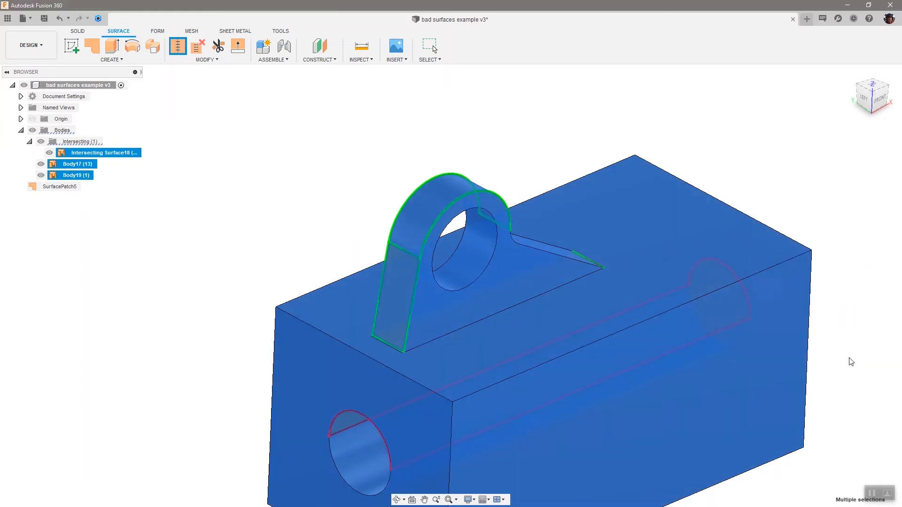
Patch the missing upper part of the bore through the block as a new body with edge chaining enabled
{"action": "scroll", "coordinate": [482, 238], "scroll_direction": "down", "scroll_amount": 3}
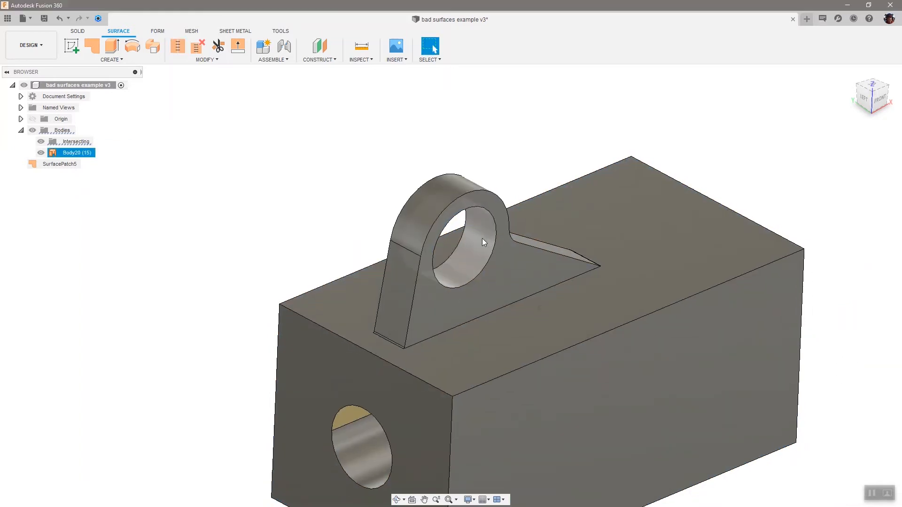
{"action": "middle_click_drag", "start_coordinate": [480, 238], "coordinate": [469, 238], "text": "shift"}
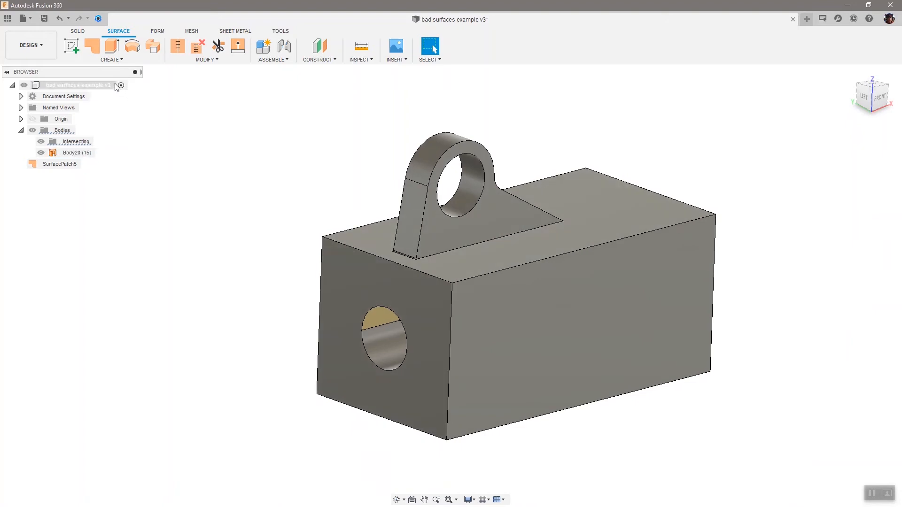
{"action": "left_click", "coordinate": [92, 45]}
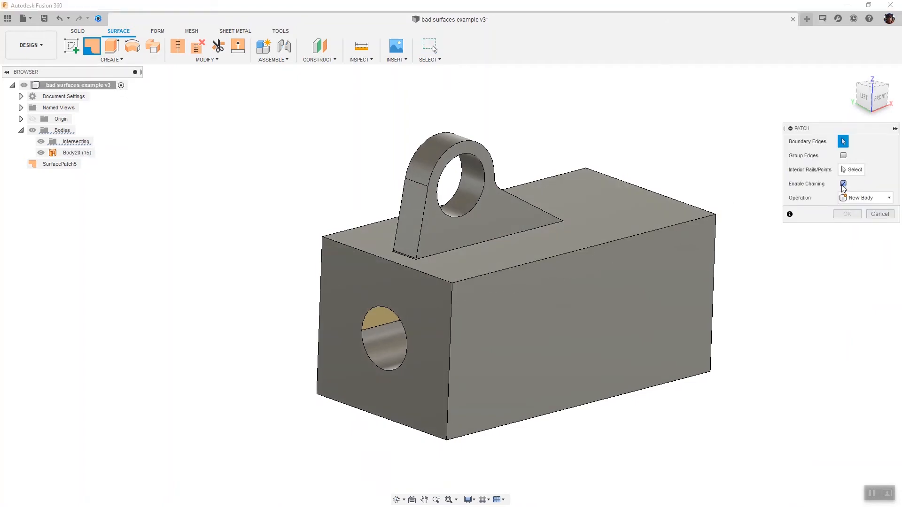
{"action": "left_click", "coordinate": [376, 328]}
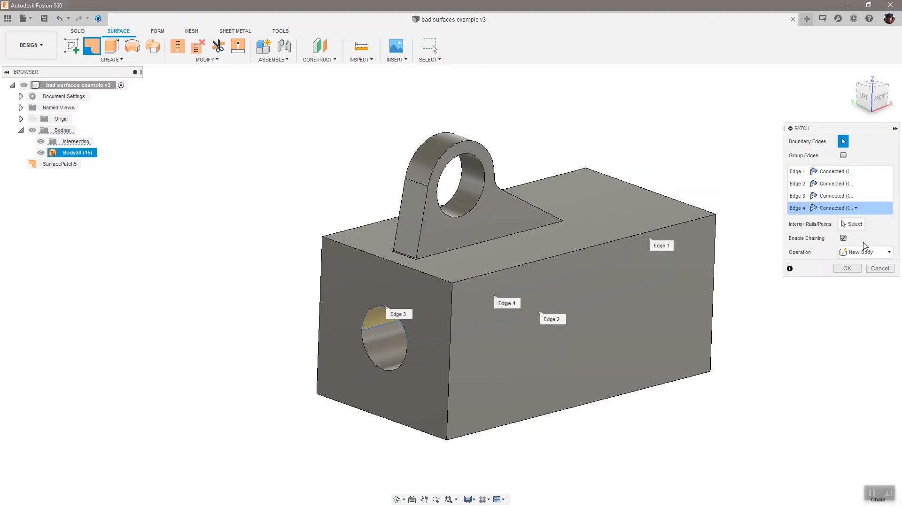
{"action": "left_click", "coordinate": [847, 269]}
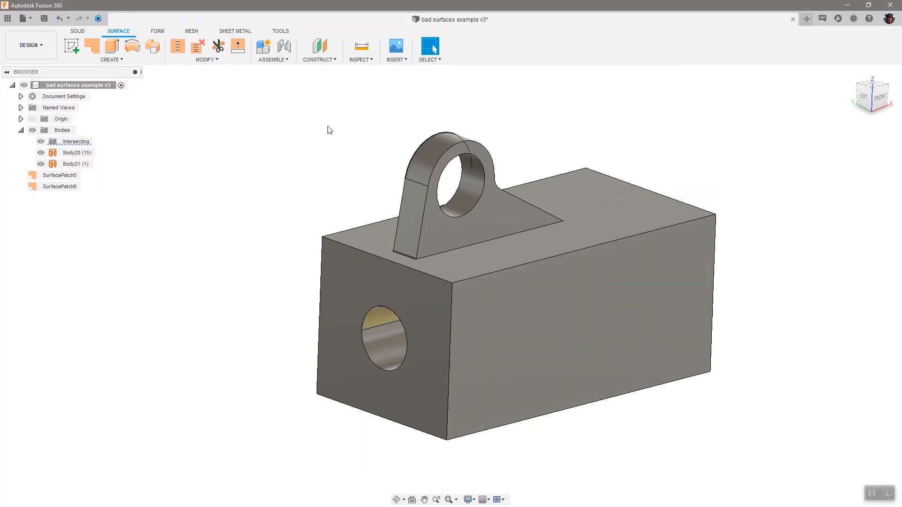
Stitch the new bore patch to the main surface body with a 0.10 mm tolerance
{"action": "left_click", "coordinate": [172, 48]}
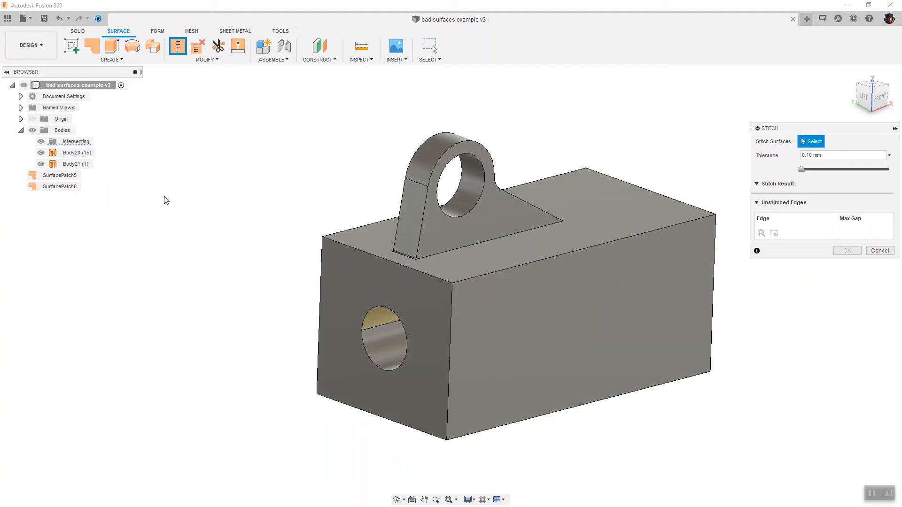
{"action": "left_click", "coordinate": [70, 152]}
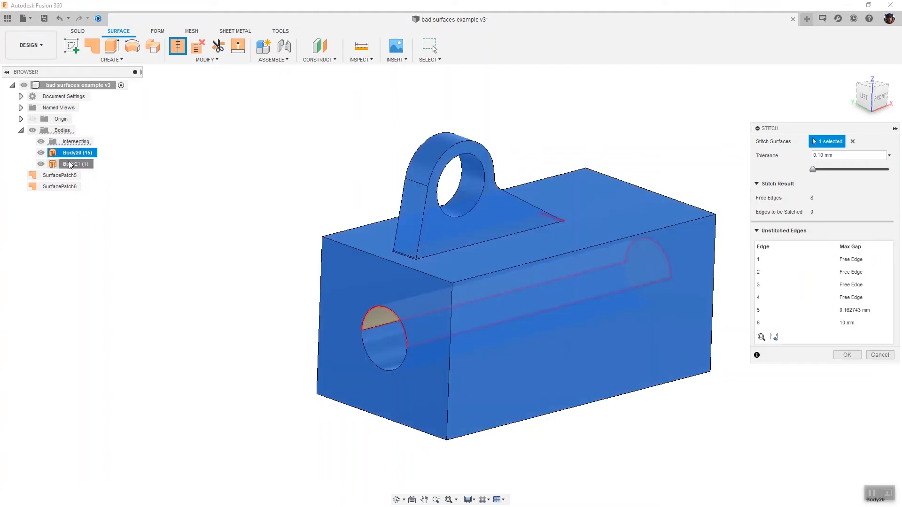
{"action": "left_click", "coordinate": [69, 164]}
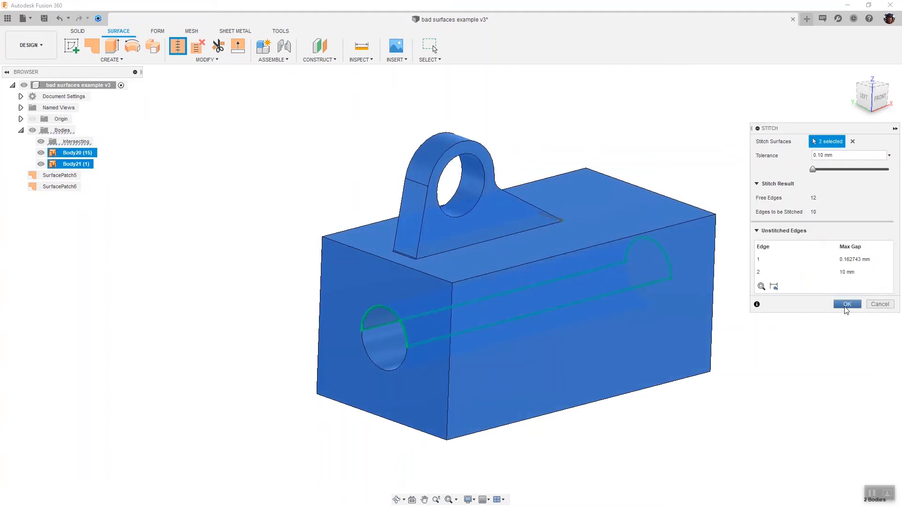
{"action": "left_click", "coordinate": [846, 304]}
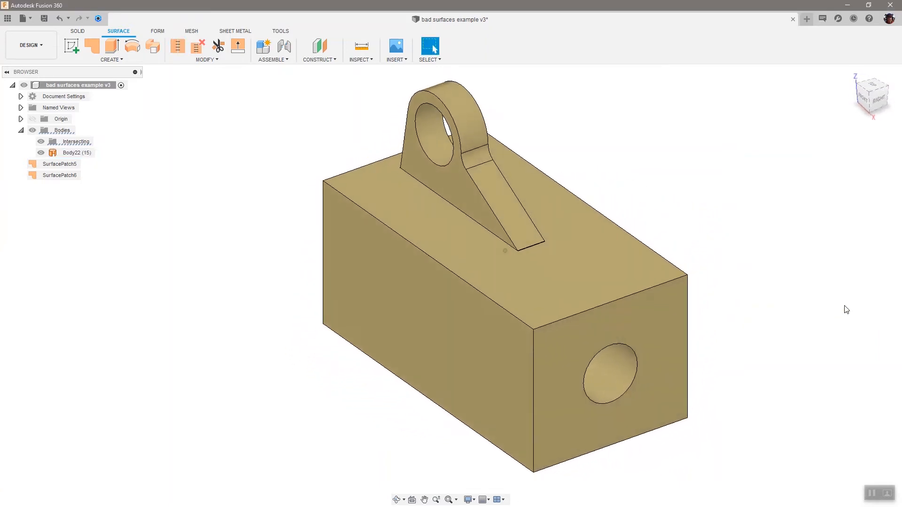
Check the stitched body for remaining free edges with Stitch, examining the foot of the lug's shallow slope closely
{"action": "left_click", "coordinate": [69, 153]}
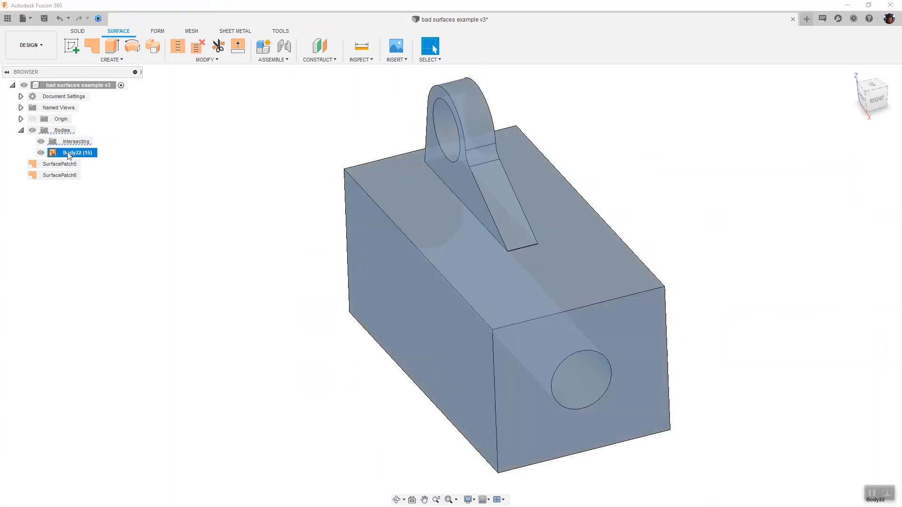
{"action": "left_click", "coordinate": [183, 291]}
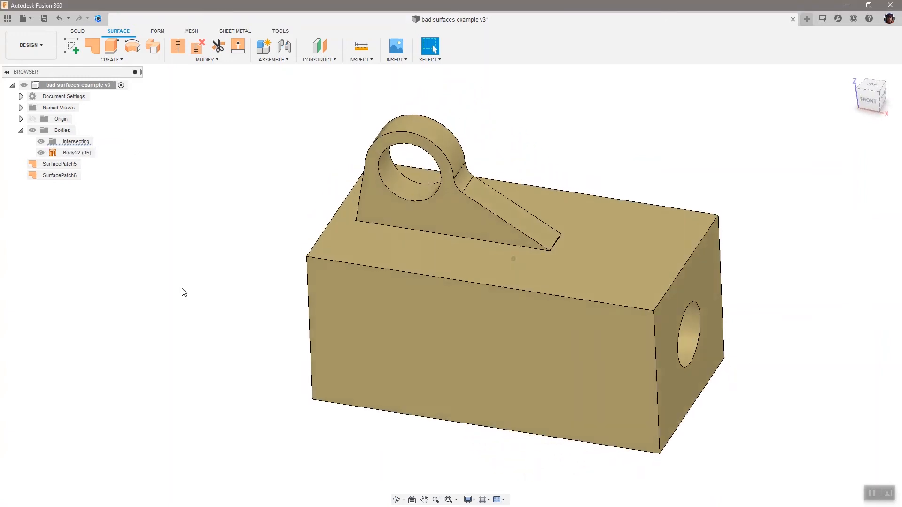
{"action": "left_click", "coordinate": [176, 47]}
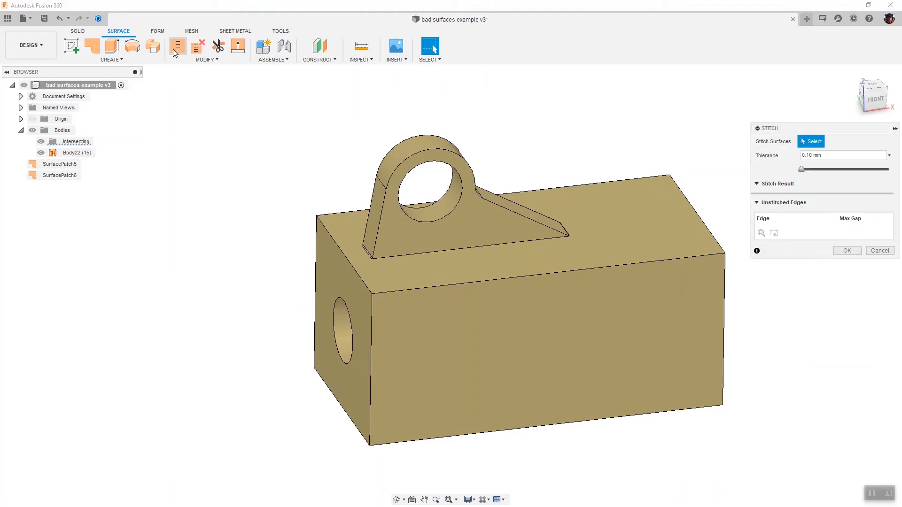
{"action": "left_click", "coordinate": [71, 153]}
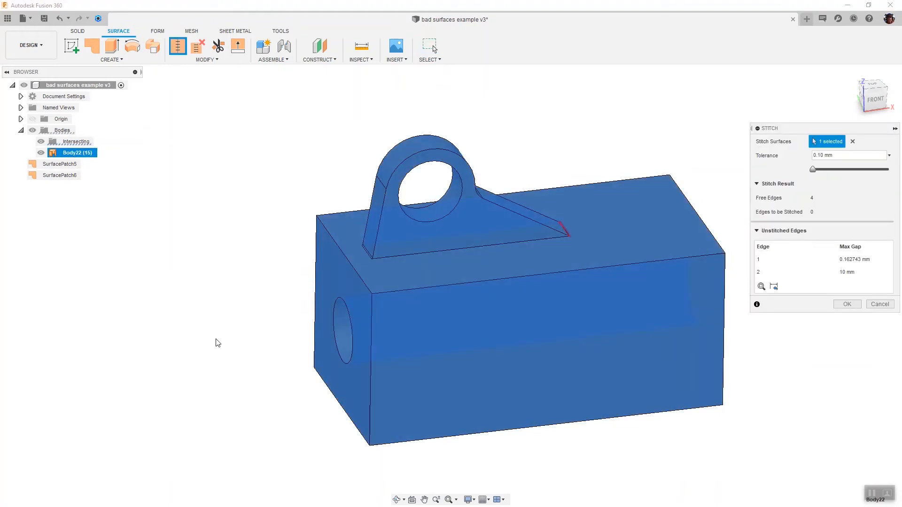
{"action": "scroll", "coordinate": [650, 253], "scroll_direction": "up", "scroll_amount": 10}
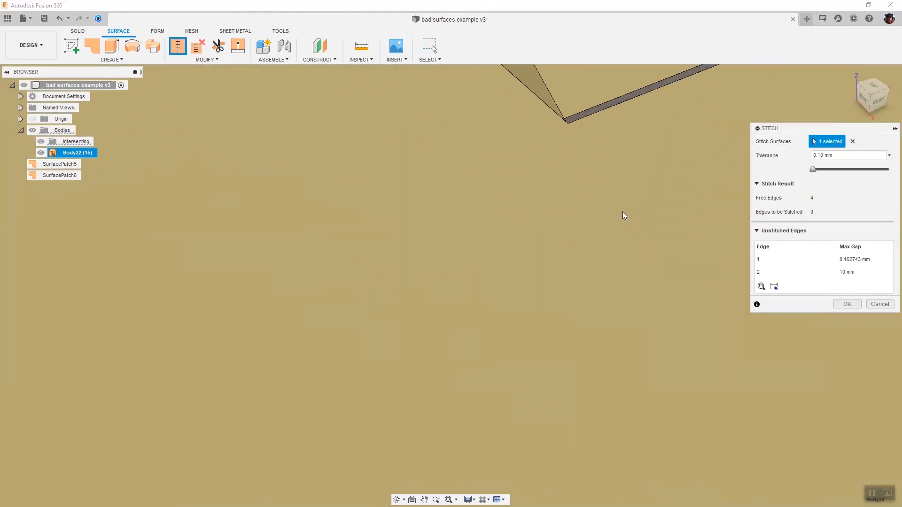
{"action": "scroll", "coordinate": [623, 214], "scroll_direction": "up", "scroll_amount": 3}
{"action": "middle_click_drag", "start_coordinate": [615, 223], "coordinate": [482, 207]}
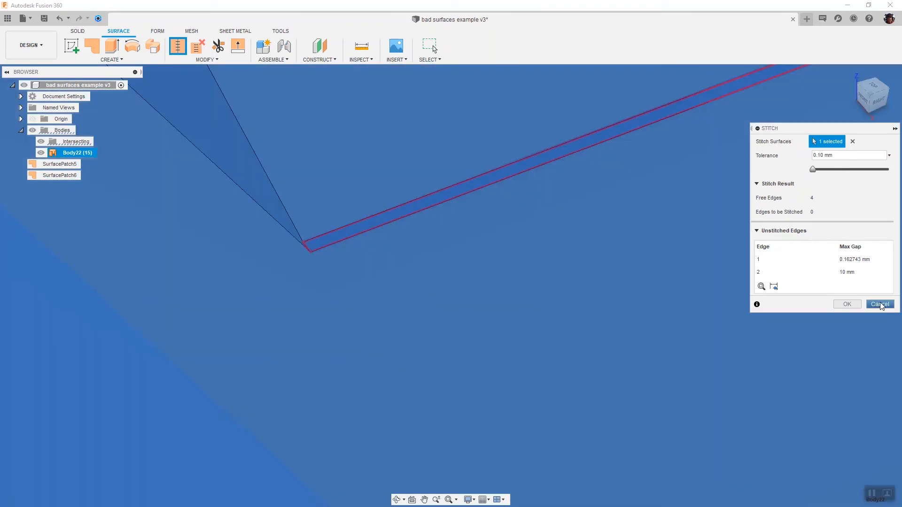
{"action": "left_click", "coordinate": [879, 304]}
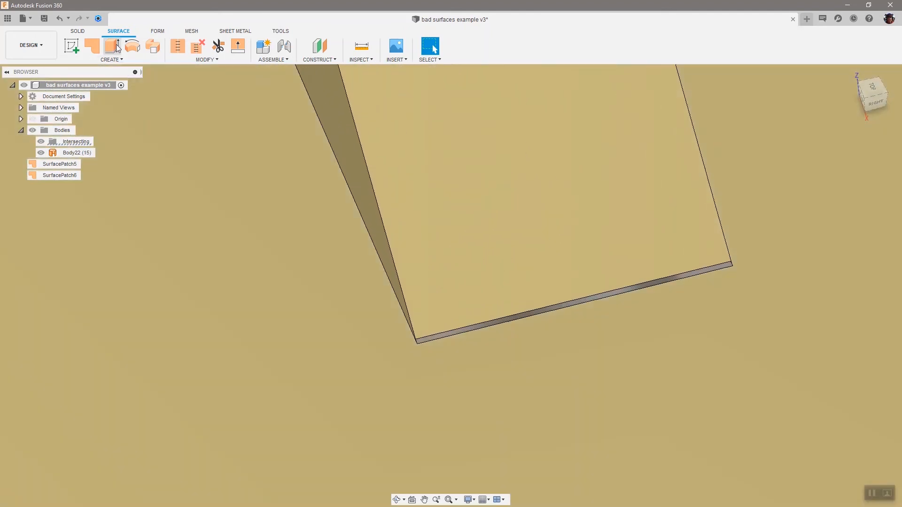
Patch the narrow gap at the foot of the lug's shallow slope as a new body with edge chaining enabled
{"action": "left_click", "coordinate": [92, 46]}
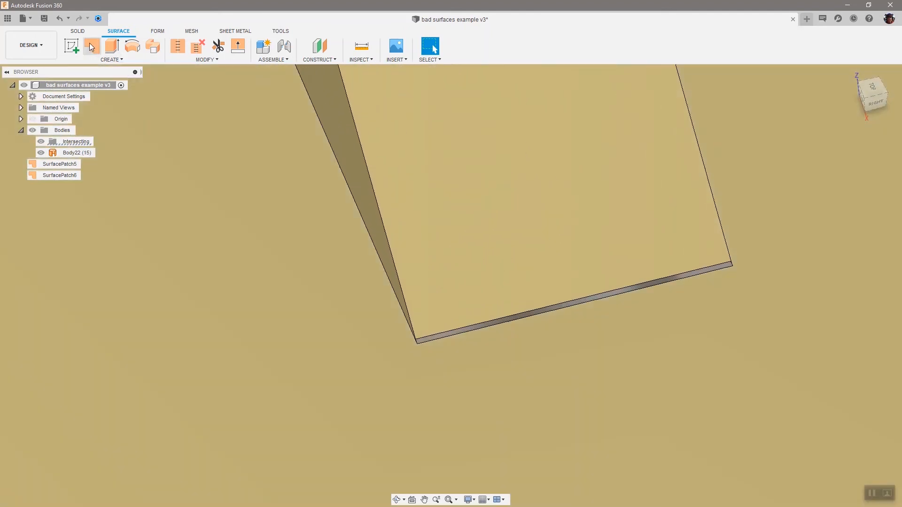
{"action": "left_click", "coordinate": [456, 336]}
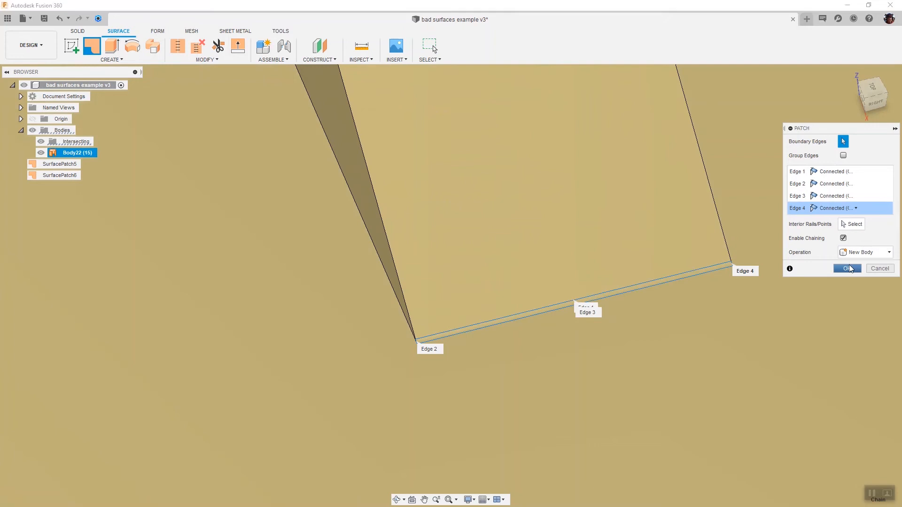
{"action": "left_click", "coordinate": [847, 268]}
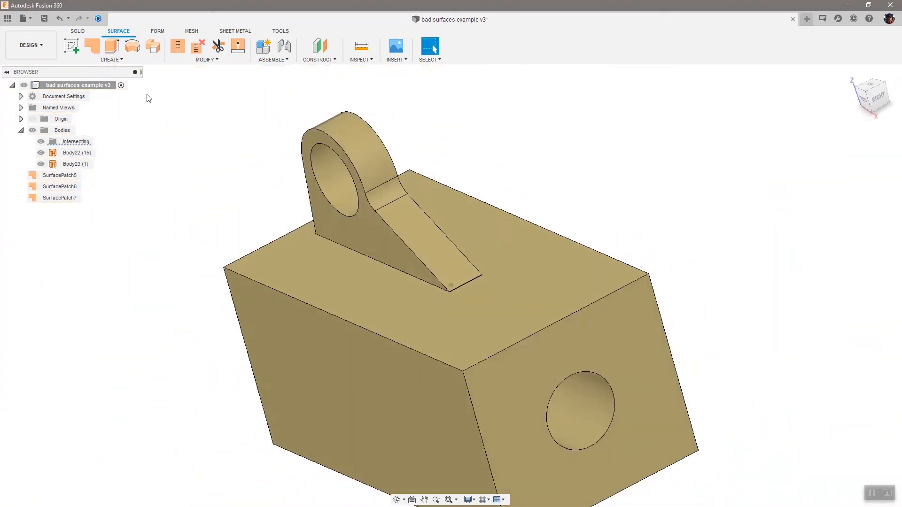
Stitch the narrow gap patch and the main surface body into a new body with a 0.10 mm tolerance
{"action": "left_click", "coordinate": [178, 48]}
{"action": "left_click", "coordinate": [75, 153]}
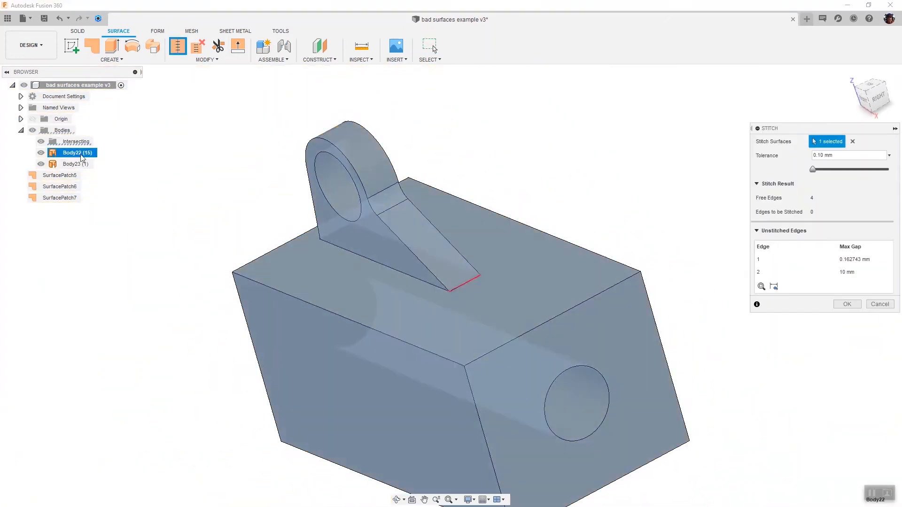
{"action": "left_click", "coordinate": [80, 164]}
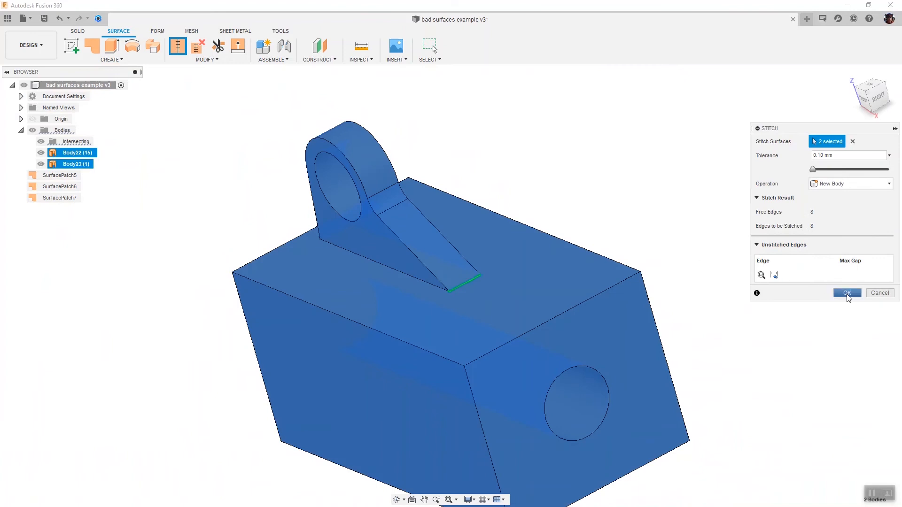
{"action": "left_click", "coordinate": [847, 293]}
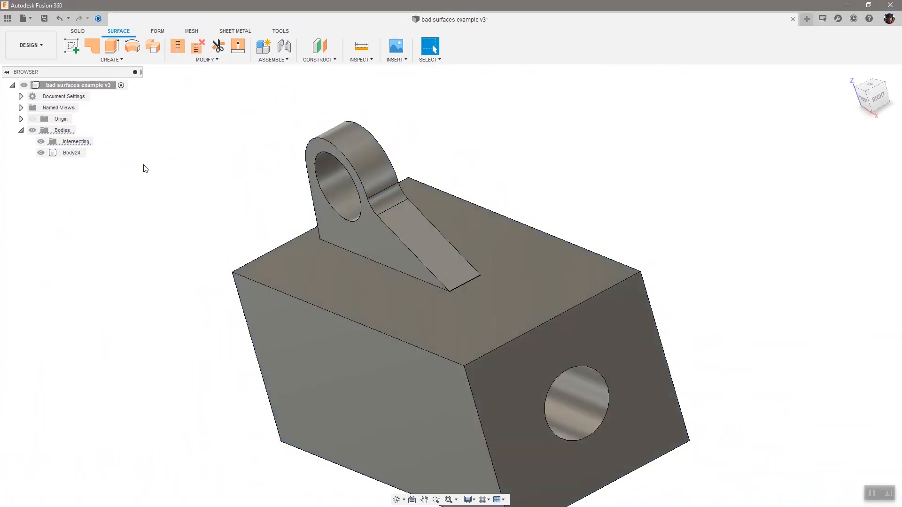
{"action": "left_click", "coordinate": [64, 154]}
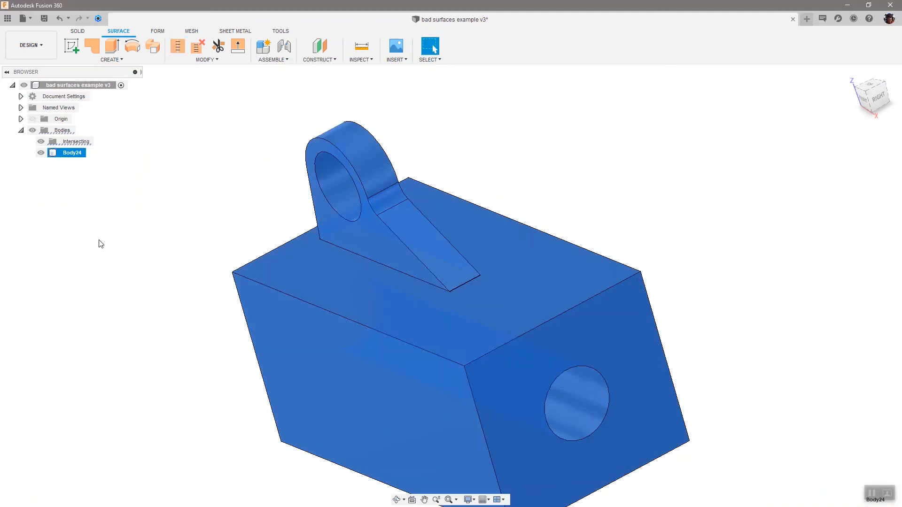
{"action": "left_click", "coordinate": [98, 243]}
Add a simple 23 mm hole about 76 mm deep with a 118-degree drill point near the centre of the block's front face
{"action": "middle_click_drag", "start_coordinate": [101, 259], "coordinate": [869, 100], "text": "shift"}
{"action": "left_click", "coordinate": [869, 99]}
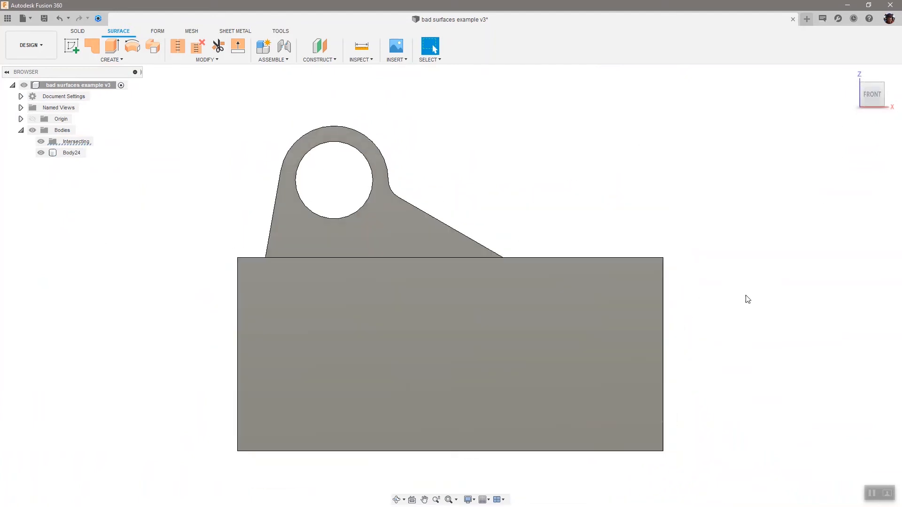
{"action": "left_click", "coordinate": [82, 32]}
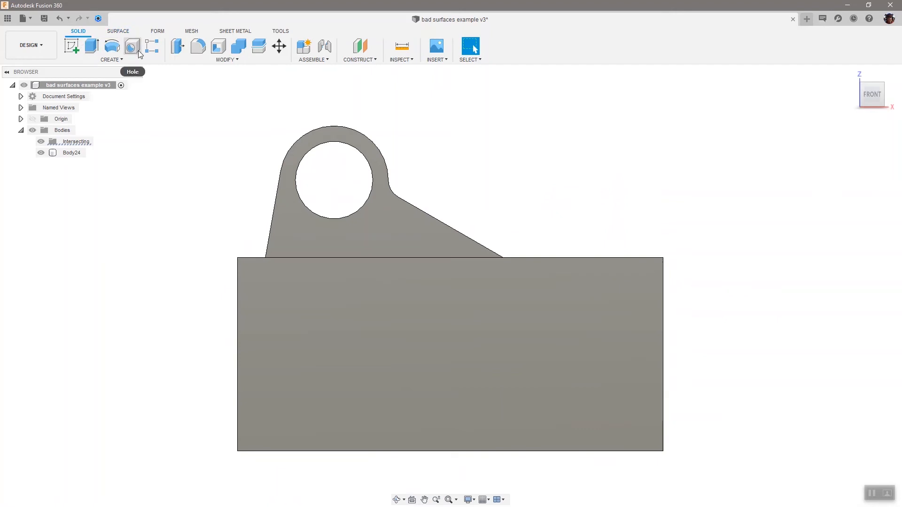
{"action": "left_click", "coordinate": [131, 47]}
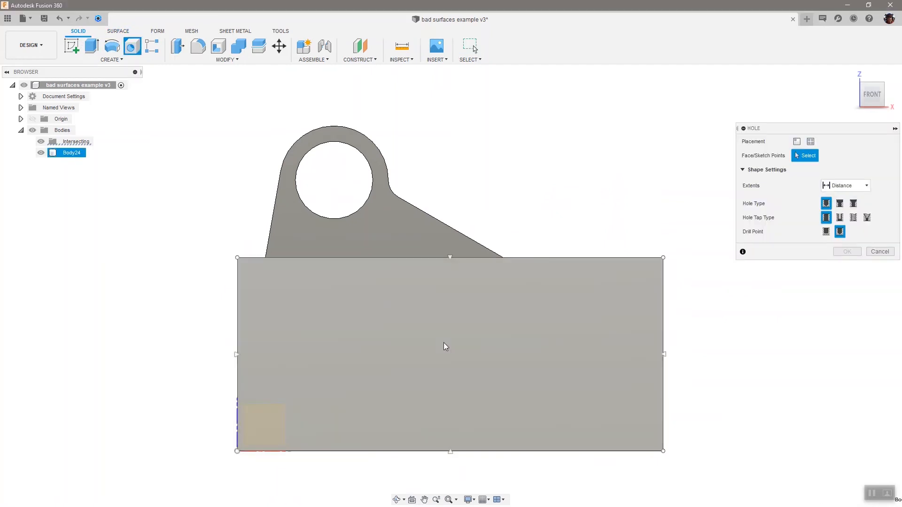
{"action": "left_click", "coordinate": [443, 342]}
{"action": "mouse_move", "coordinate": [457, 353]}
{"action": "middle_mouse_down", "text": "shift"}
{"action": "mouse_move", "coordinate": [548, 365]}
{"action": "mouse_move", "coordinate": [464, 352]}
{"action": "middle_mouse_up", "text": "shift"}
{"action": "left_click_drag", "start_coordinate": [447, 344], "coordinate": [241, 337]}
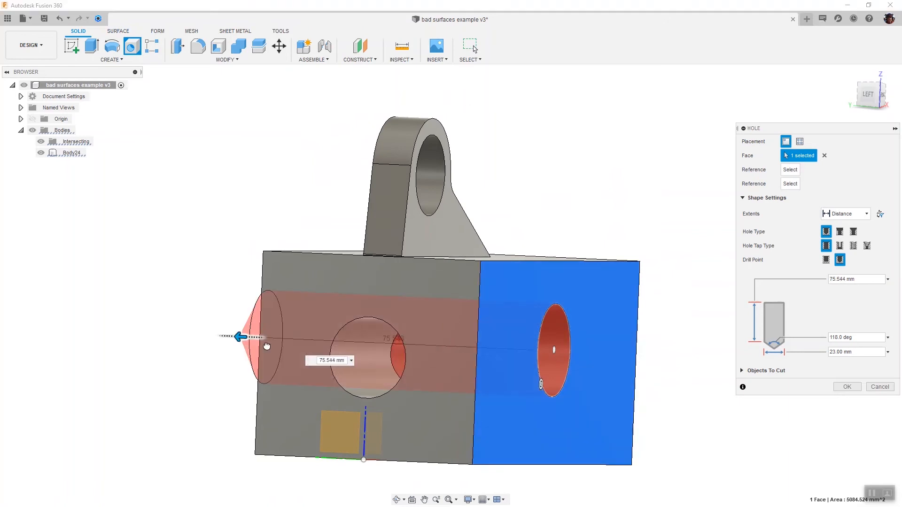
{"action": "left_click", "coordinate": [848, 387]}
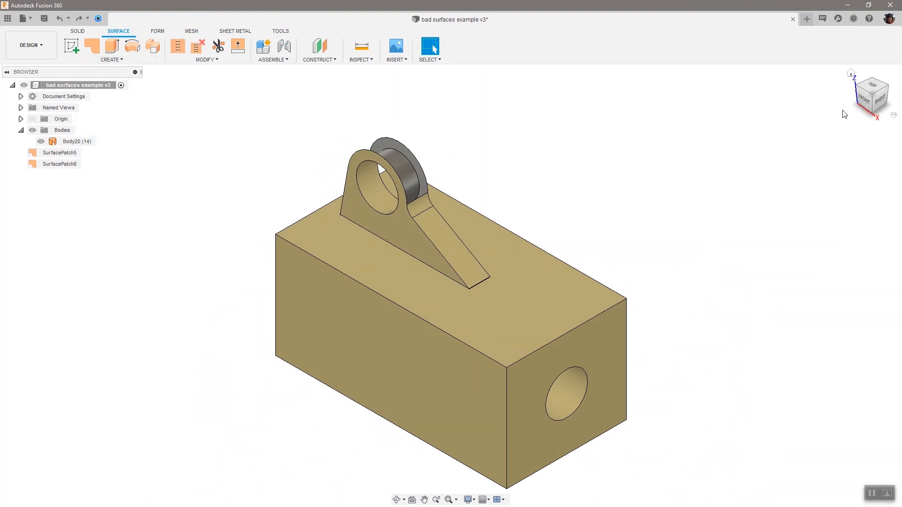
Try to patch the lug's open outer wall in one piece as a new body with edge chaining enabled
{"action": "left_click", "coordinate": [865, 100]}
{"action": "left_click", "coordinate": [852, 93]}
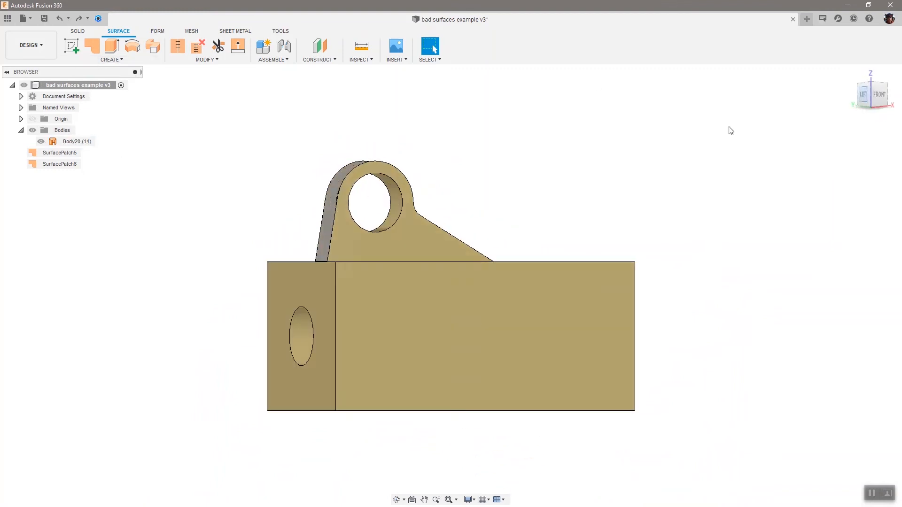
{"action": "left_click_drag", "start_coordinate": [869, 100], "coordinate": [761, 107]}
{"action": "left_click", "coordinate": [852, 74]}
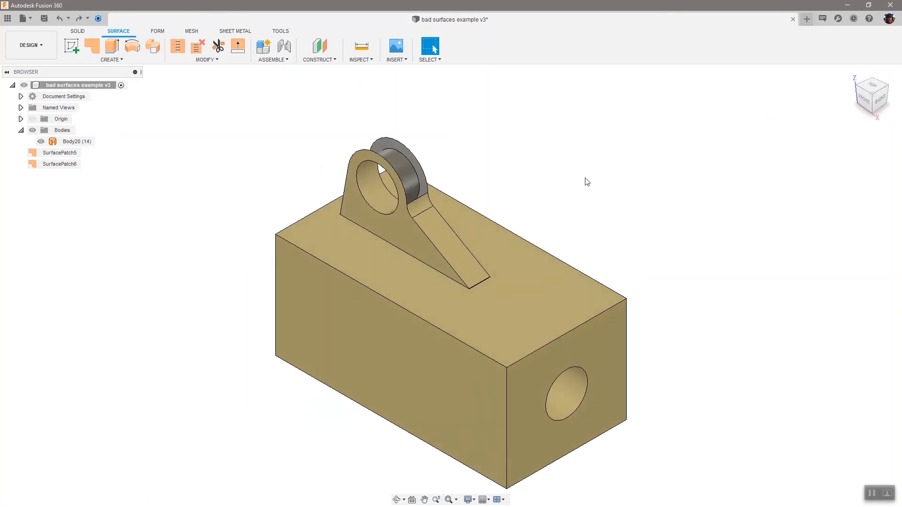
{"action": "middle_click_drag", "start_coordinate": [538, 196], "coordinate": [538, 196], "text": "shift"}
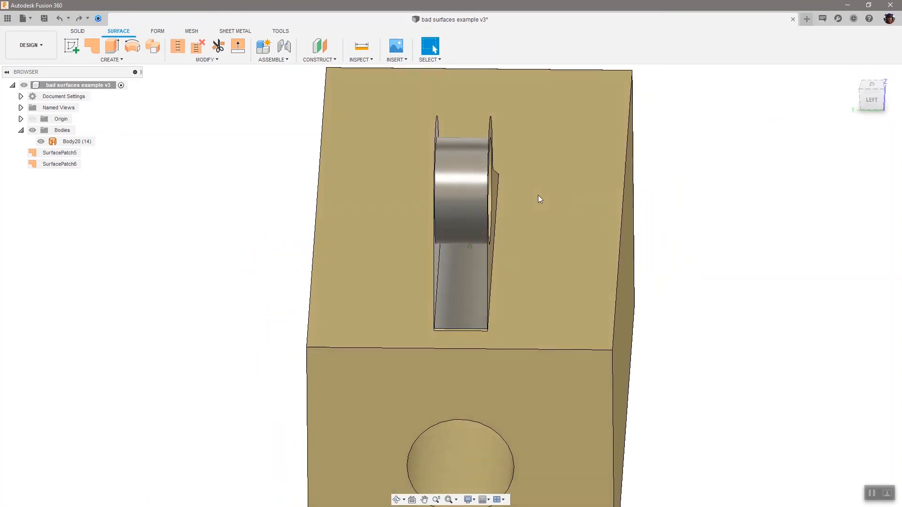
{"action": "scroll", "coordinate": [539, 197], "scroll_direction": "down", "scroll_amount": 3}
{"action": "left_click", "coordinate": [95, 46]}
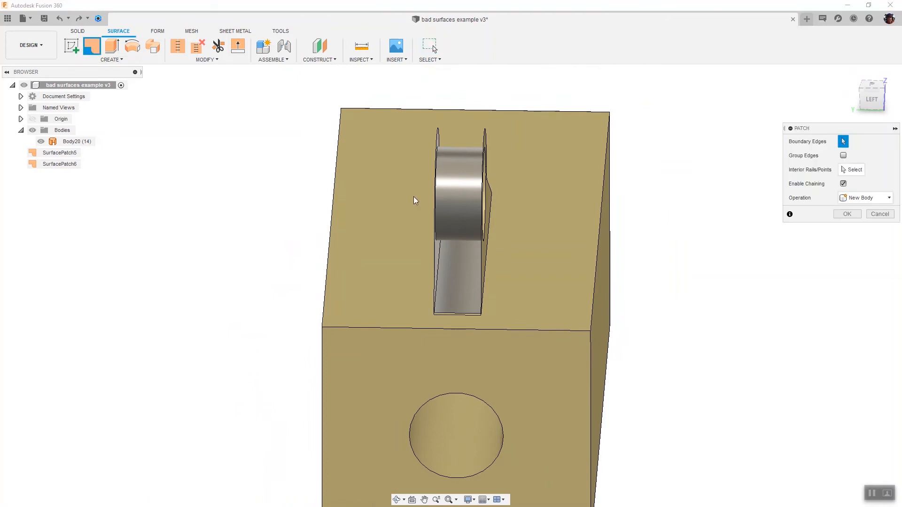
{"action": "middle_click_drag", "start_coordinate": [488, 265], "coordinate": [740, 240], "text": "shift"}
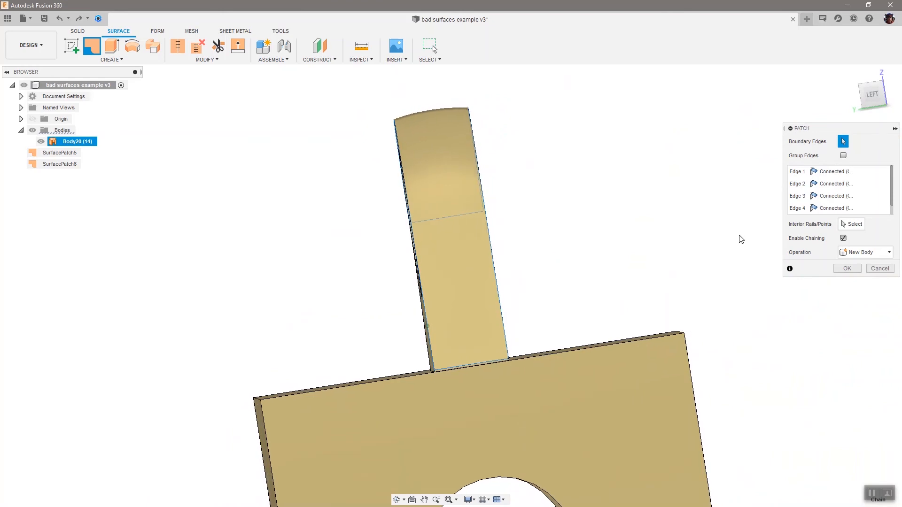
{"action": "left_click", "coordinate": [876, 269]}
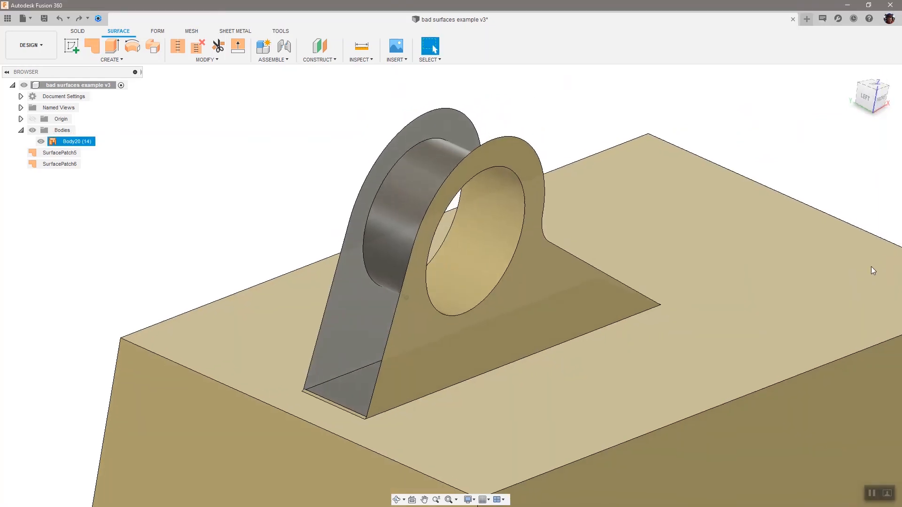
Start a sketch on the lug's front side face and include the 3D points where the rounded outline meets both steep edges
{"action": "left_click", "coordinate": [72, 53]}
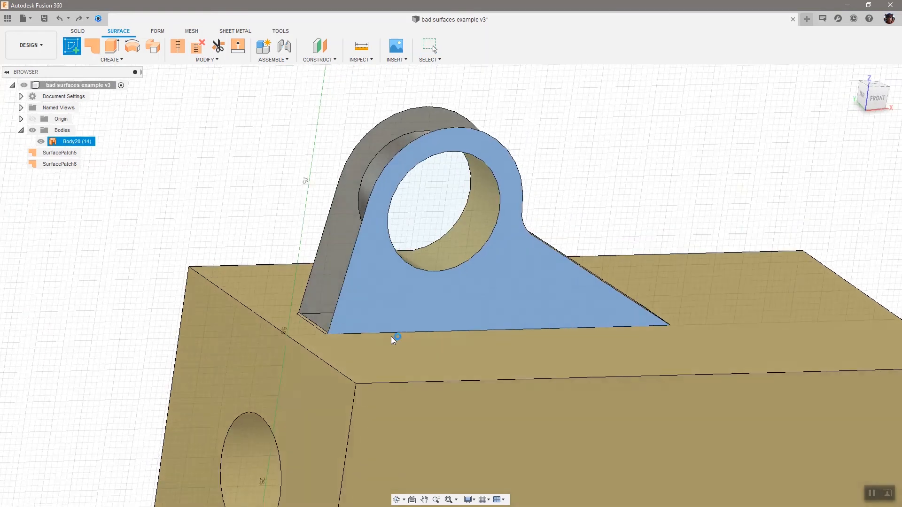
{"action": "left_click", "coordinate": [393, 339]}
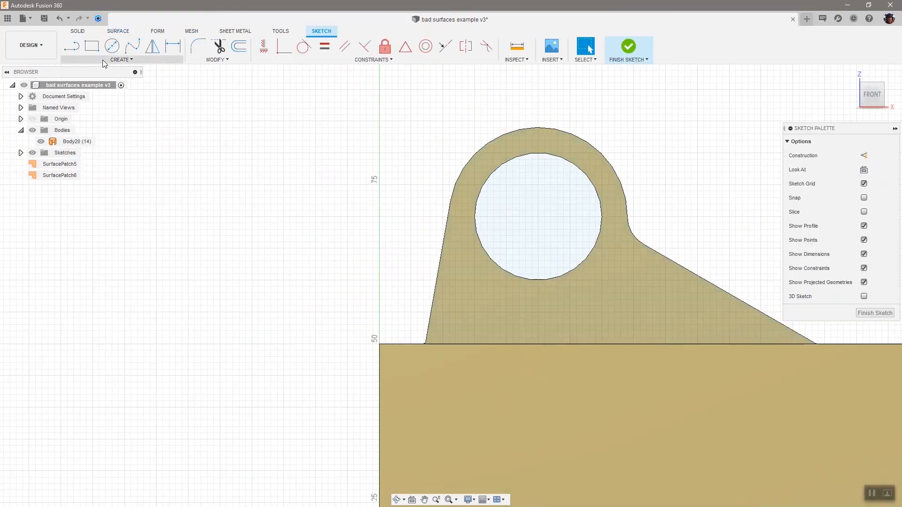
{"action": "left_click", "coordinate": [104, 62]}
{"action": "mouse_move", "coordinate": [141, 235]}
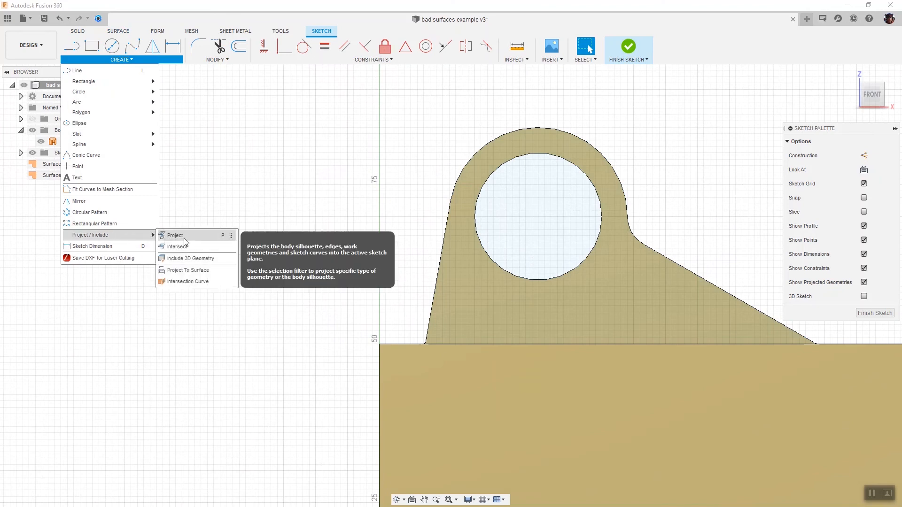
{"action": "left_click", "coordinate": [183, 259]}
{"action": "middle_click_drag", "start_coordinate": [478, 258], "coordinate": [503, 196], "text": "shift"}
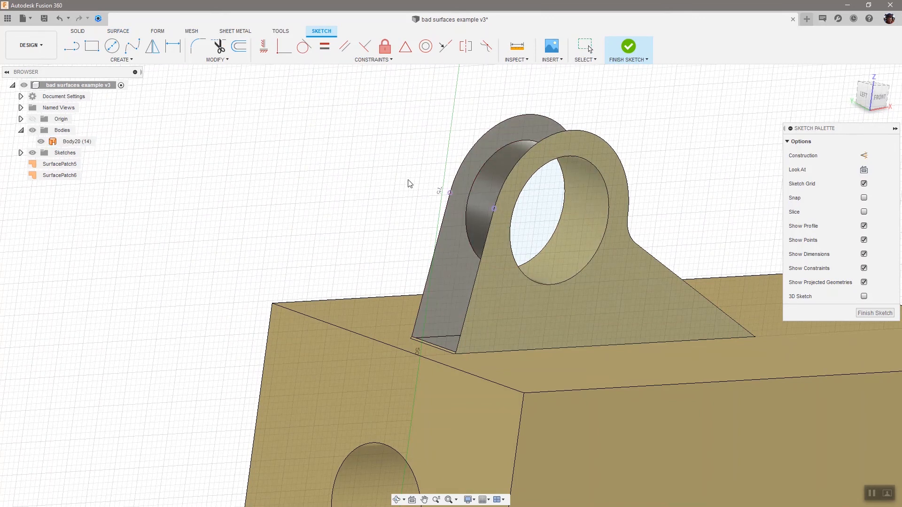
Draw a line from the nearer included point, make its free end coincident with the far included point, and finish the sketch
{"action": "left_click", "coordinate": [494, 209]}
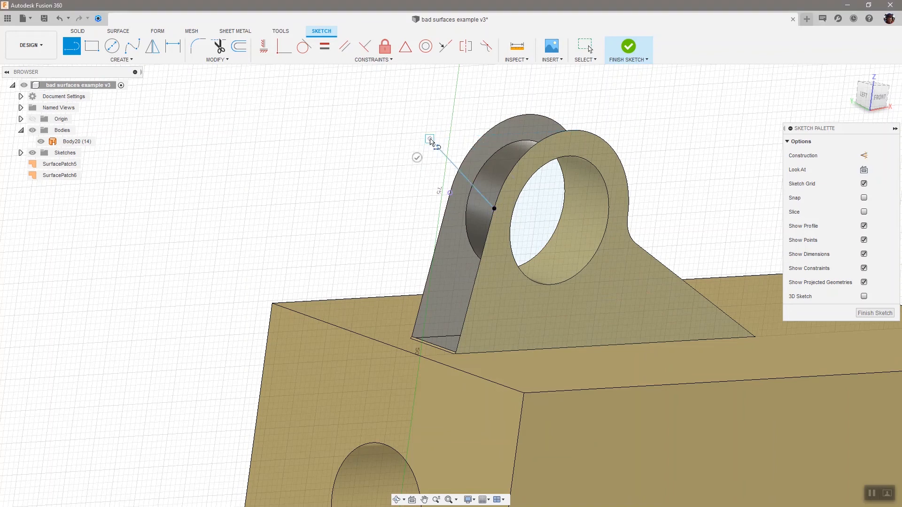
{"action": "left_click", "coordinate": [284, 46]}
{"action": "left_click", "coordinate": [430, 139]}
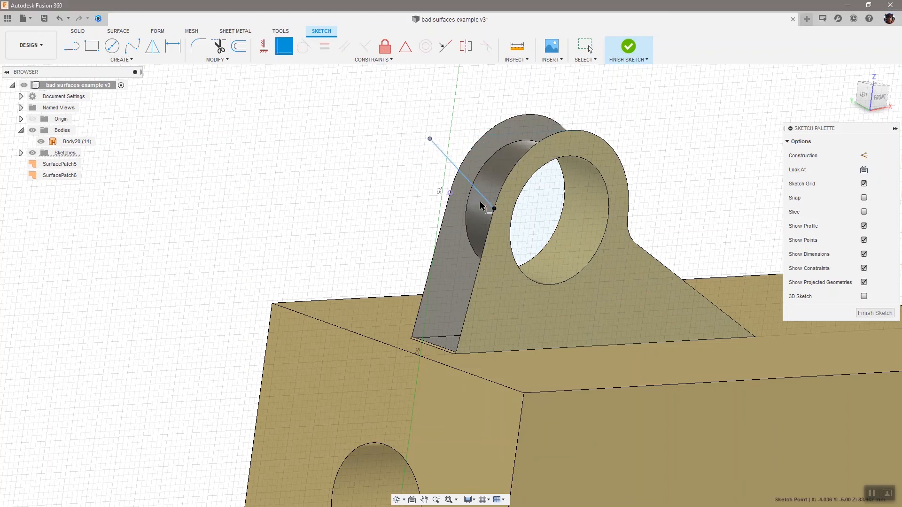
{"action": "left_click", "coordinate": [450, 194]}
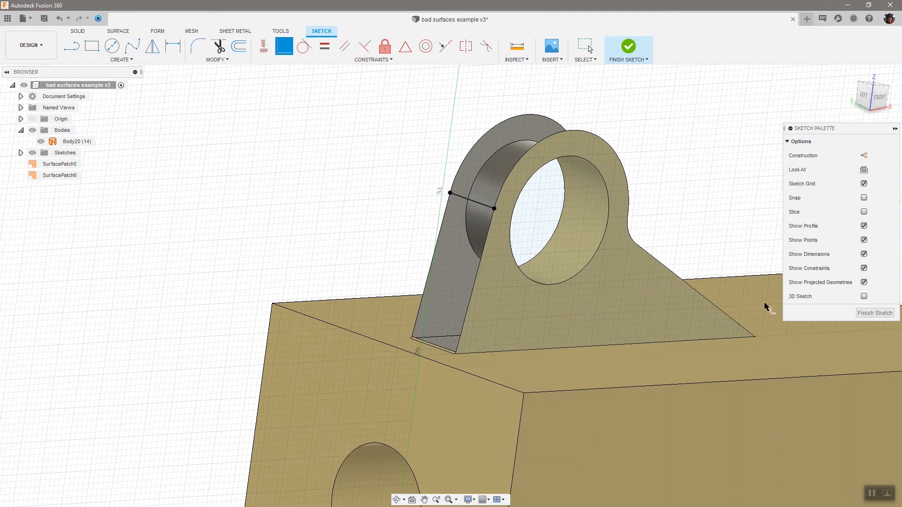
{"action": "left_click", "coordinate": [869, 314]}
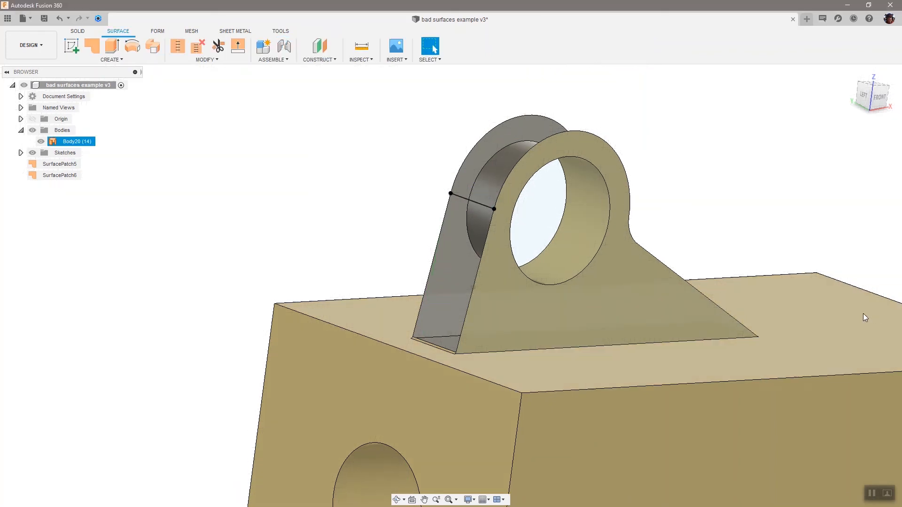
Patch the lug's steep flat wall as a new body, using the sketched line, both steep edges and the bottom edge as boundary
{"action": "left_click", "coordinate": [94, 47]}
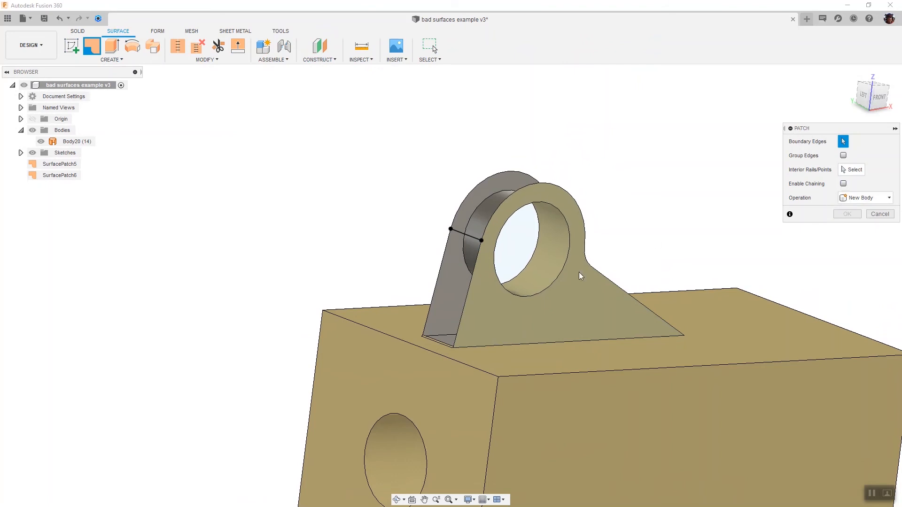
{"action": "left_click", "coordinate": [465, 308]}
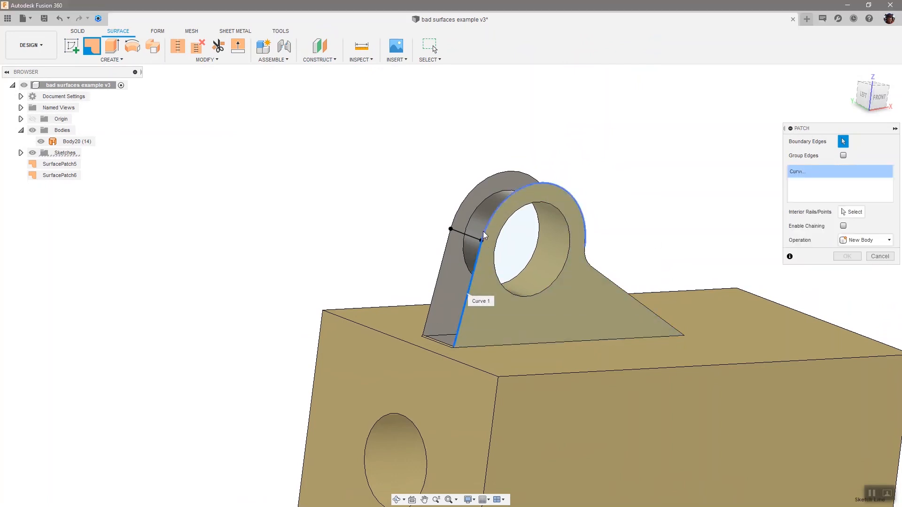
{"action": "left_click", "coordinate": [475, 242]}
{"action": "left_click", "coordinate": [445, 253]}
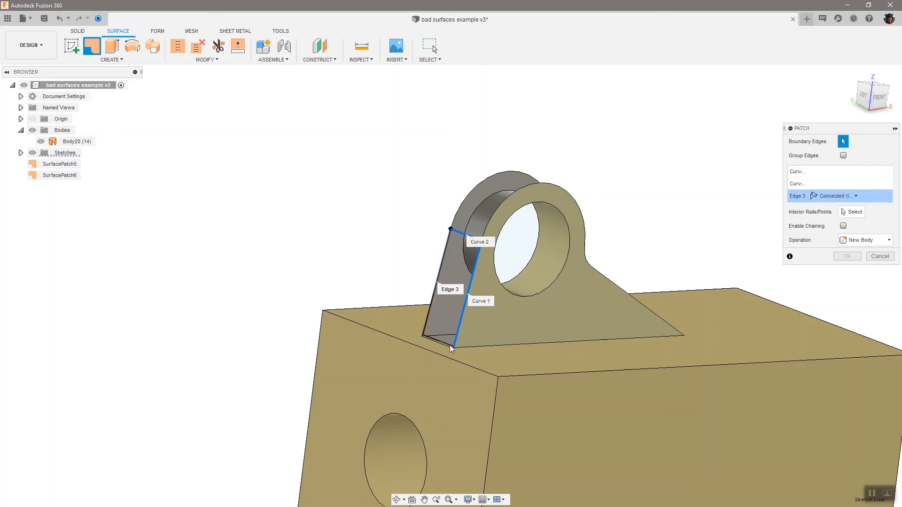
{"action": "left_click", "coordinate": [450, 348]}
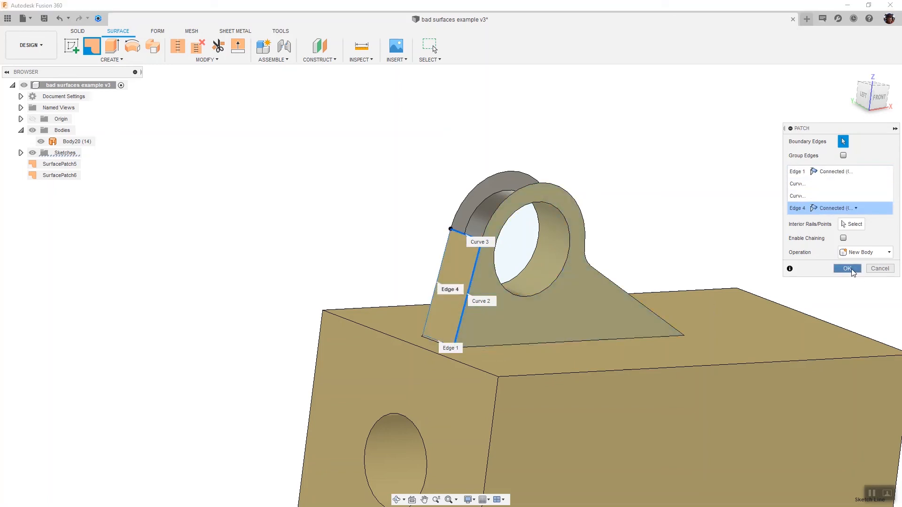
{"action": "left_click", "coordinate": [847, 256]}
{"action": "right_click", "coordinate": [669, 214]}
{"action": "left_click", "coordinate": [672, 181]}
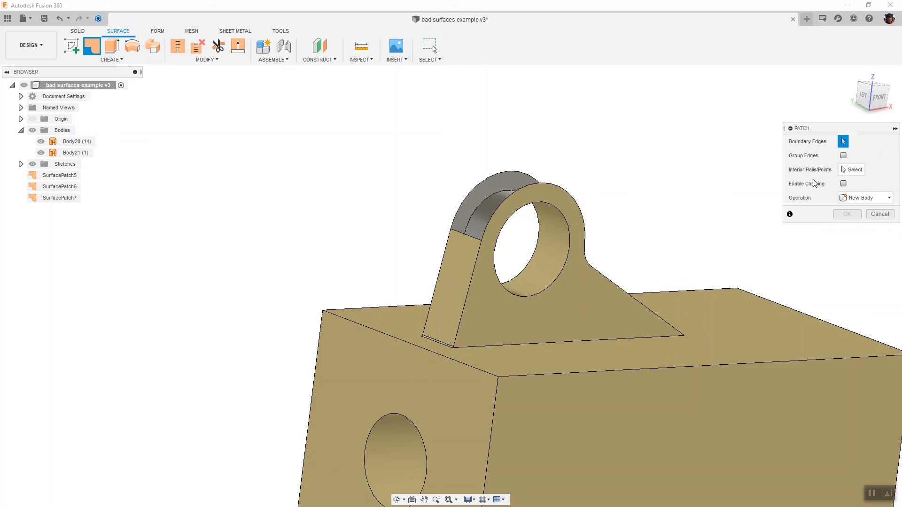
{"action": "left_click", "coordinate": [843, 184]}
{"action": "left_click", "coordinate": [880, 214]}
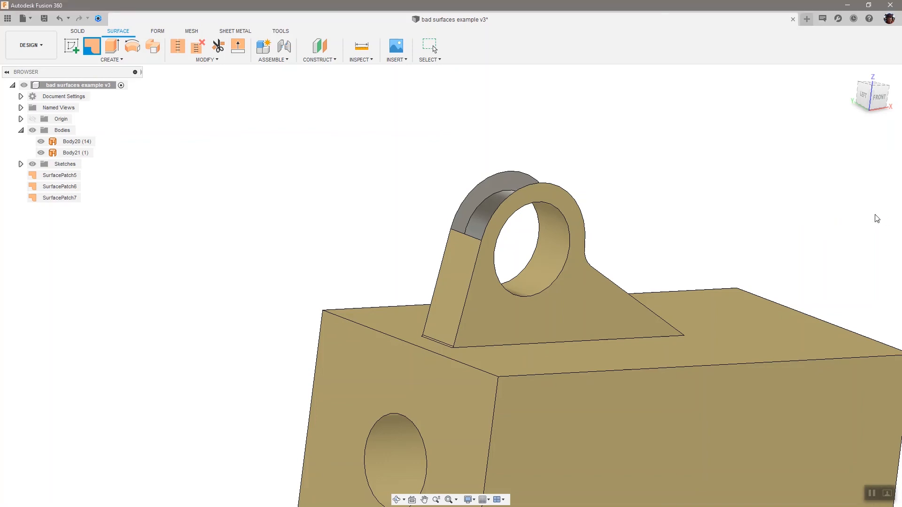
Patch the lug's rounded outer opening as a new body, bounded by both arc edges and the two cross edges, without chaining
{"action": "right_click", "coordinate": [723, 229]}
{"action": "left_click", "coordinate": [720, 197]}
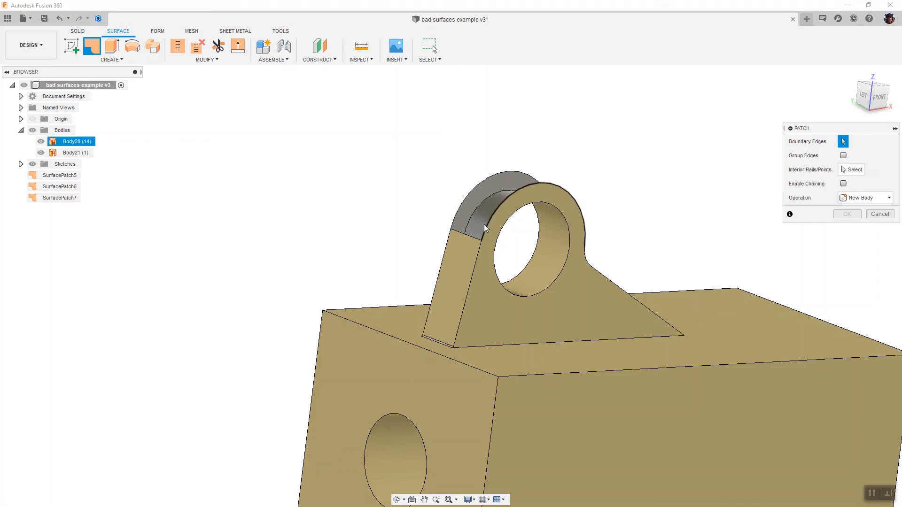
{"action": "left_click", "coordinate": [478, 235]}
{"action": "left_click", "coordinate": [474, 237]}
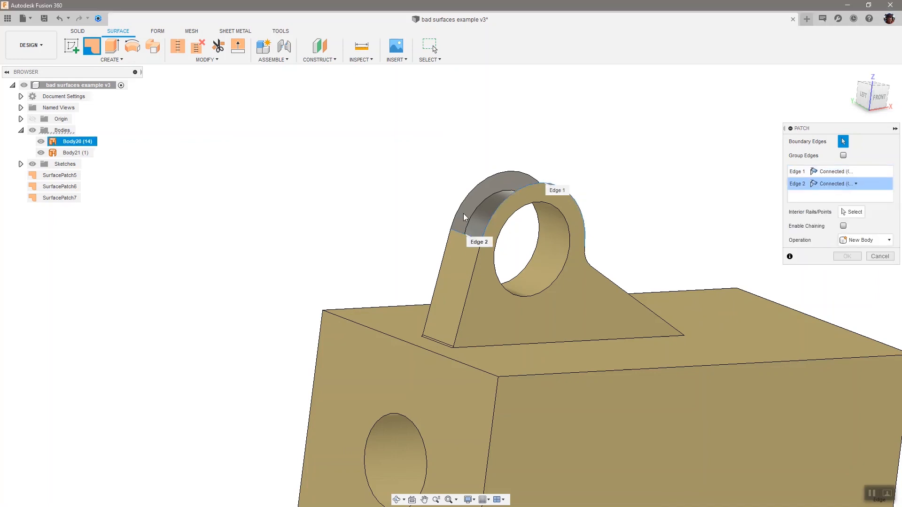
{"action": "left_click", "coordinate": [459, 212]}
{"action": "middle_click_drag", "start_coordinate": [605, 246], "coordinate": [593, 245], "text": "shift"}
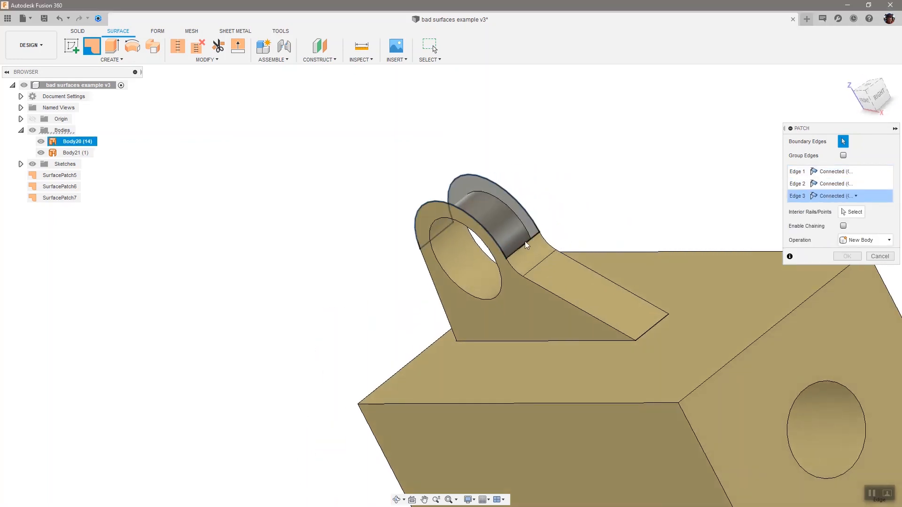
{"action": "left_click", "coordinate": [527, 240]}
{"action": "middle_click_drag", "start_coordinate": [722, 237], "coordinate": [820, 241], "text": "shift"}
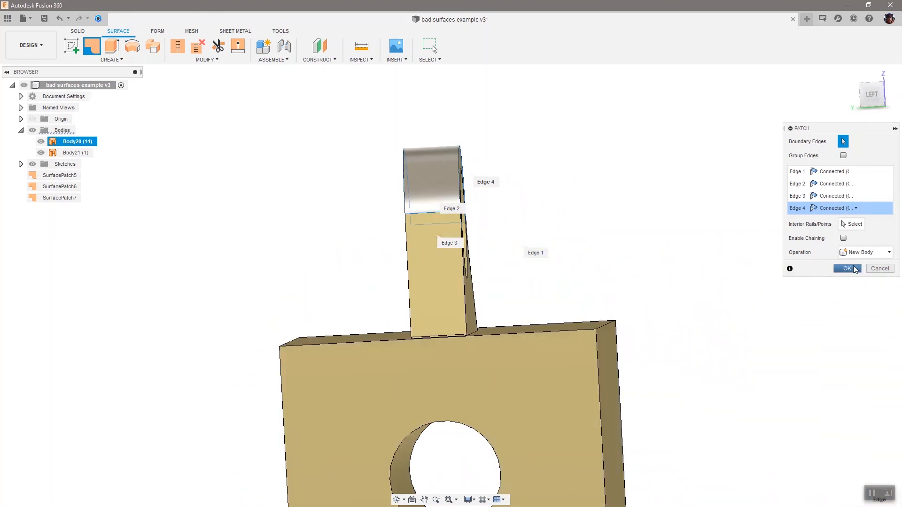
{"action": "left_click", "coordinate": [854, 268]}
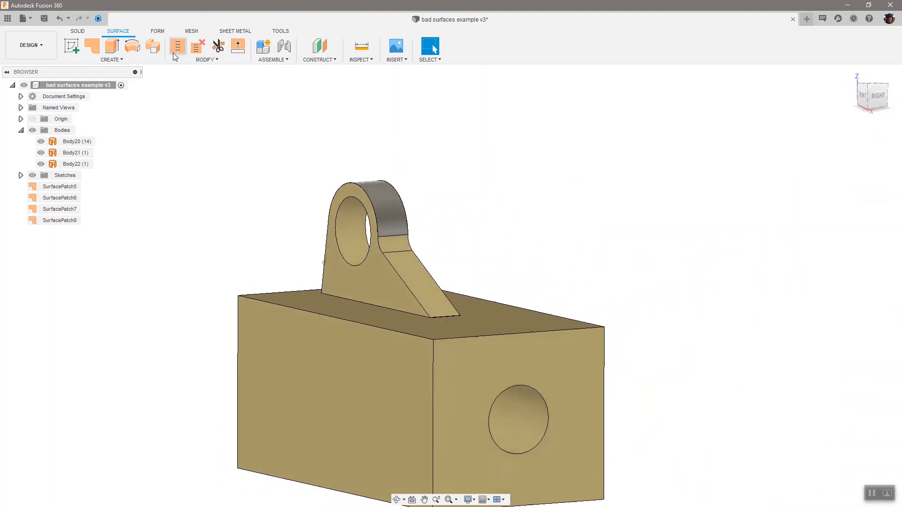
Stitch the main surface body and both lug patches into a new body with a 0.10 mm tolerance
{"action": "left_click", "coordinate": [174, 47]}
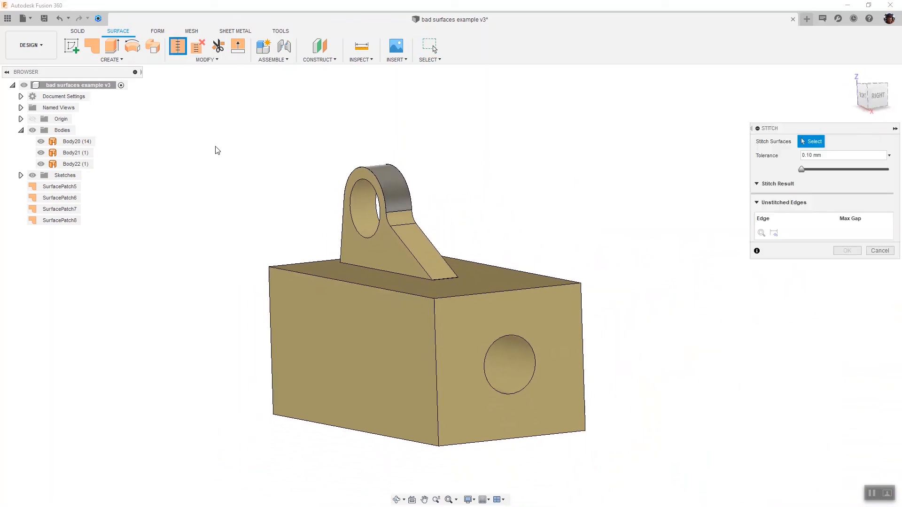
{"action": "left_click", "coordinate": [71, 141]}
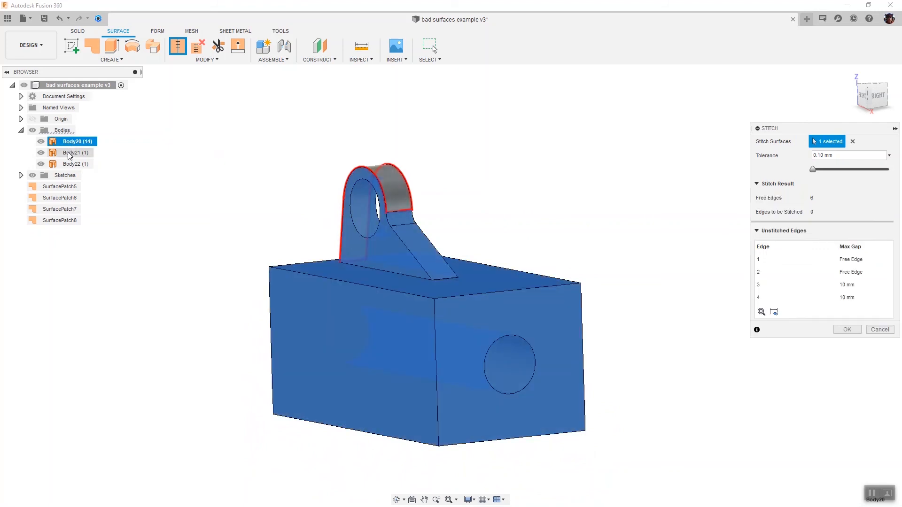
{"action": "left_click", "coordinate": [72, 153]}
{"action": "left_click", "coordinate": [70, 164]}
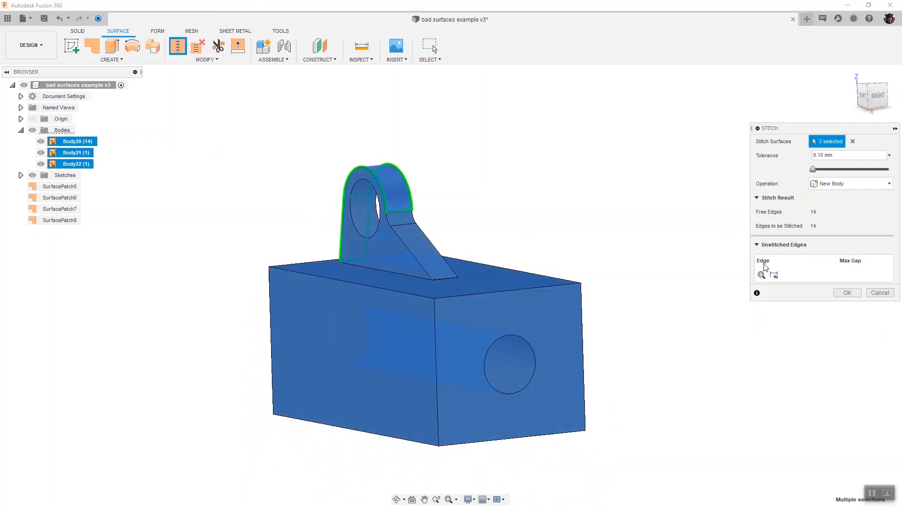
{"action": "left_click", "coordinate": [846, 294]}
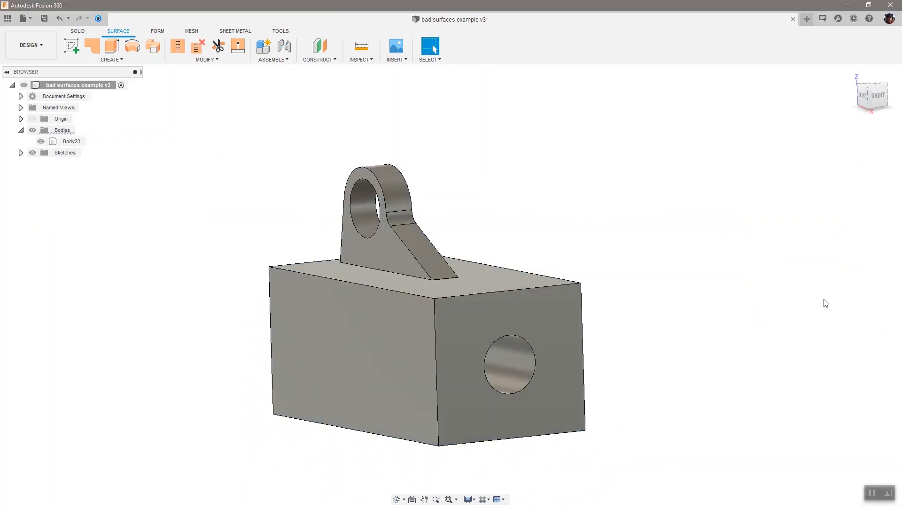
Check the stitched body by selecting it, clear the selection, and return the model to the home view
{"action": "left_click", "coordinate": [75, 142]}
{"action": "left_click", "coordinate": [184, 210]}
{"action": "left_click", "coordinate": [849, 75]}
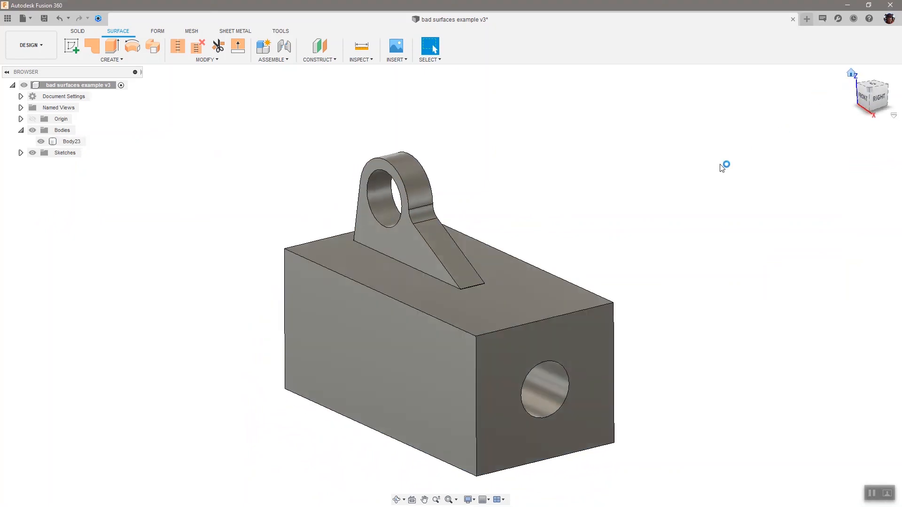